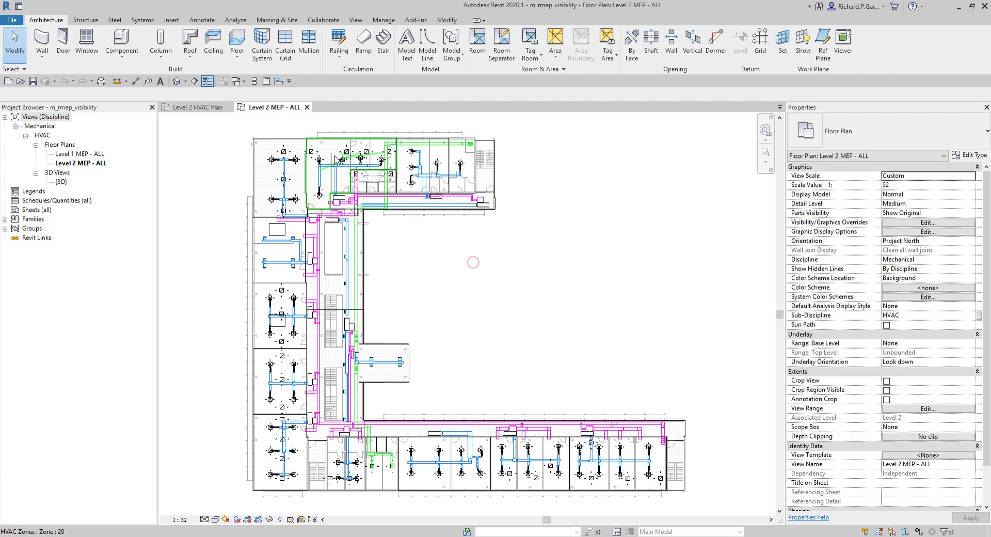
# Step: Inspect the system type of a green, a blue and a magenta duct in the plan's upper wing
pyautogui.scroll(3, 336, 157)
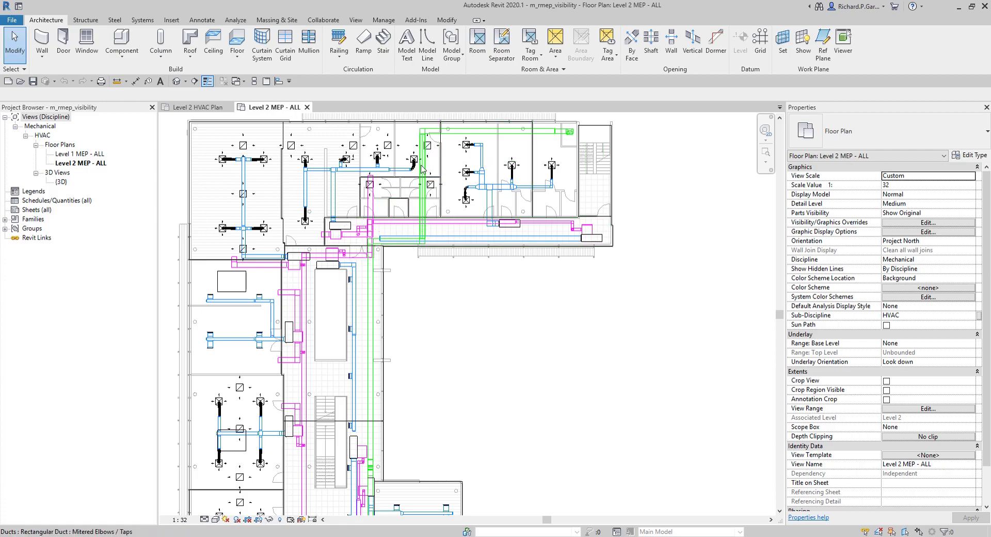
pyautogui.scroll(2, 421, 169)
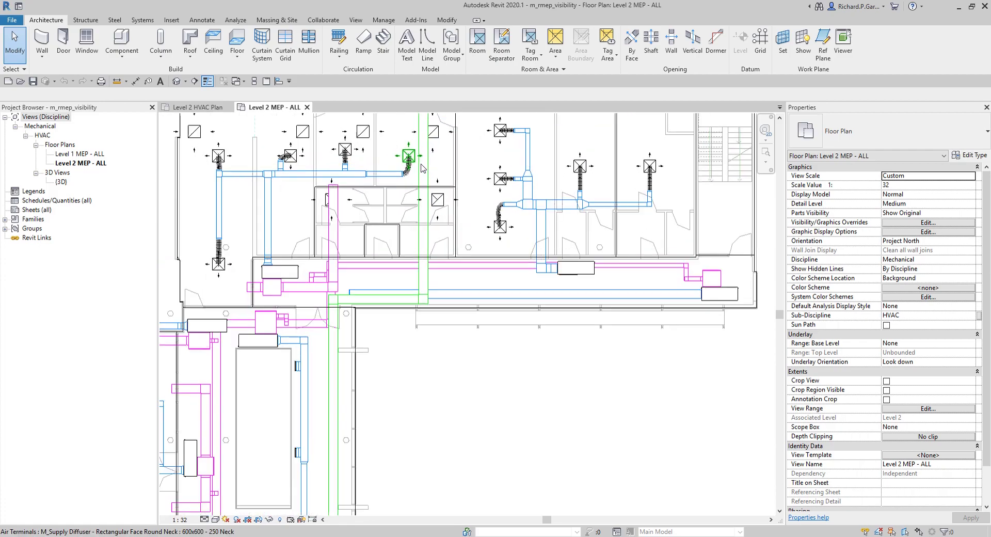
pyautogui.scroll(2, 421, 168)
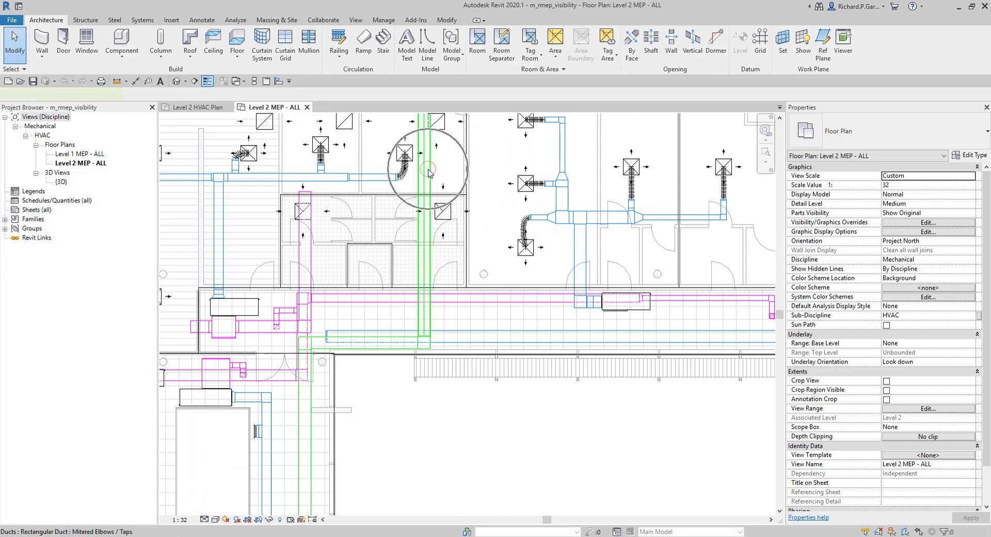
pyautogui.click(428, 172)
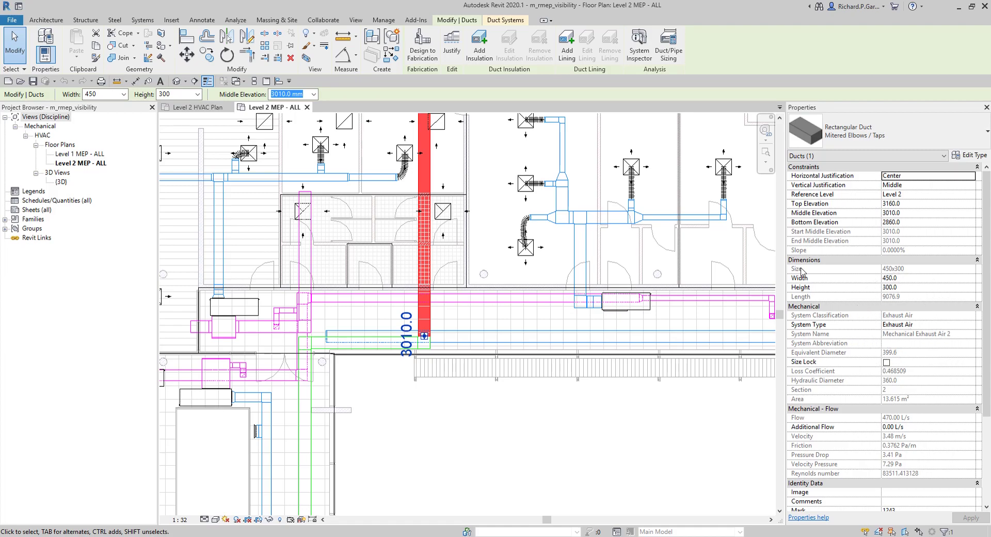
pyautogui.click(567, 198)
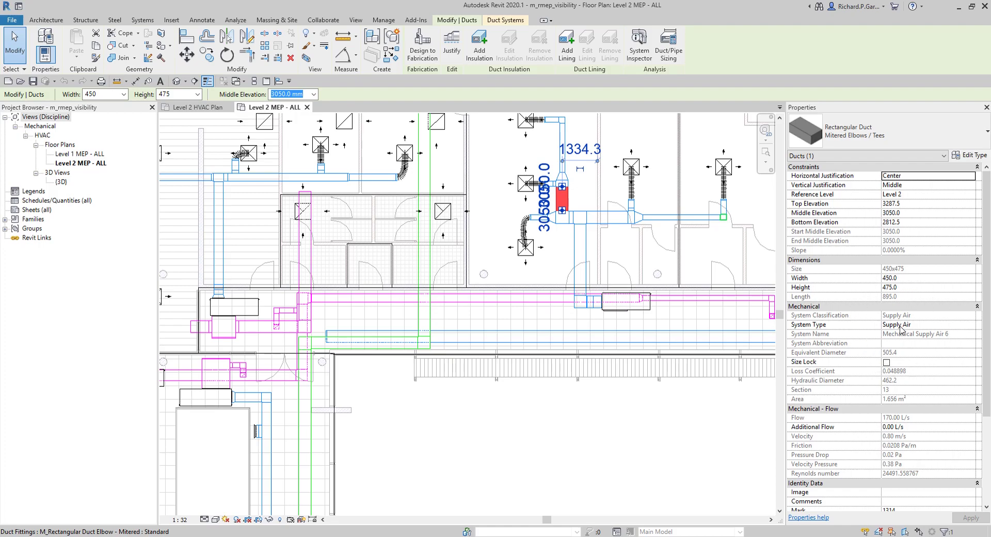
pyautogui.click(512, 303)
pyautogui.click(899, 330)
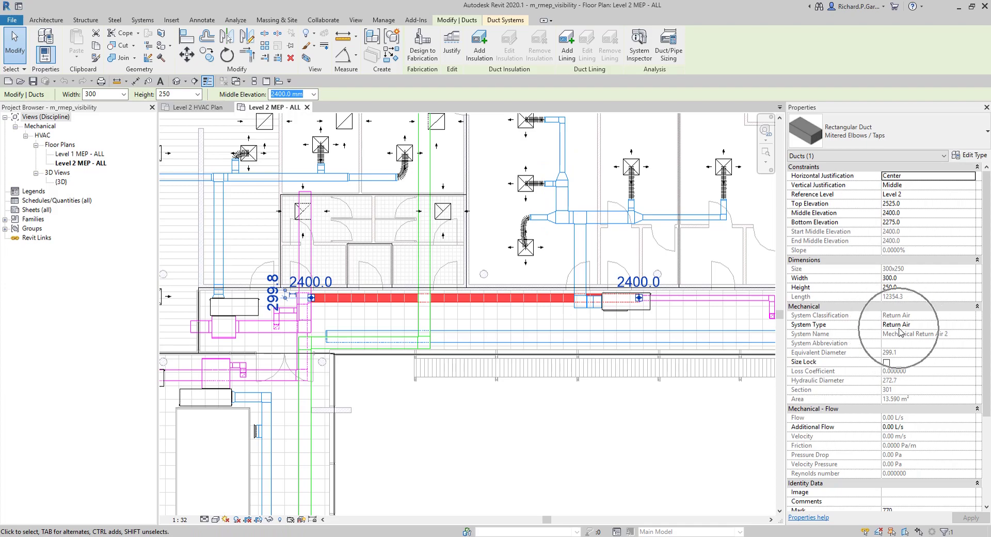
pyautogui.click(522, 423)
pyautogui.scroll(-6, 521, 423)
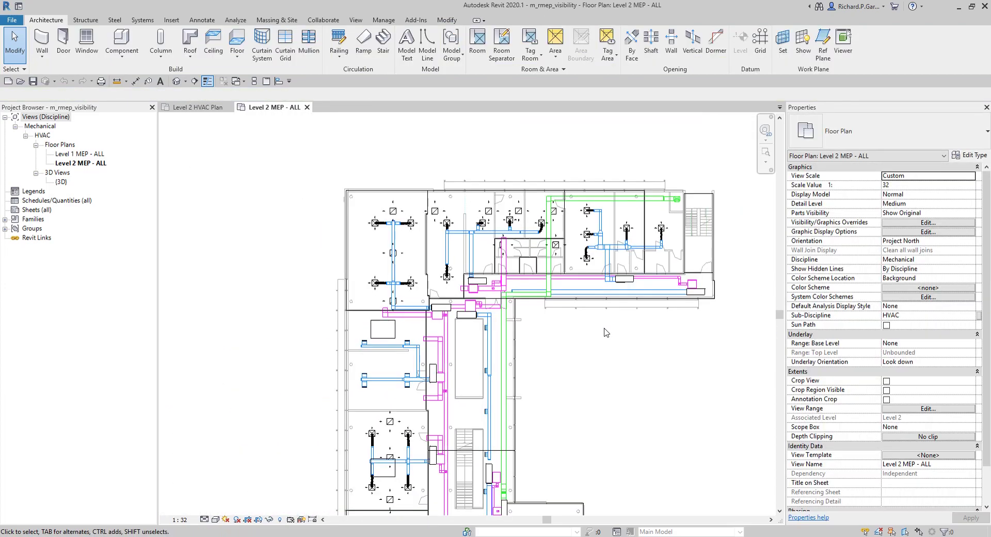
pyautogui.moveTo(636, 349); pyautogui.dragTo(577, 324, button='middle')
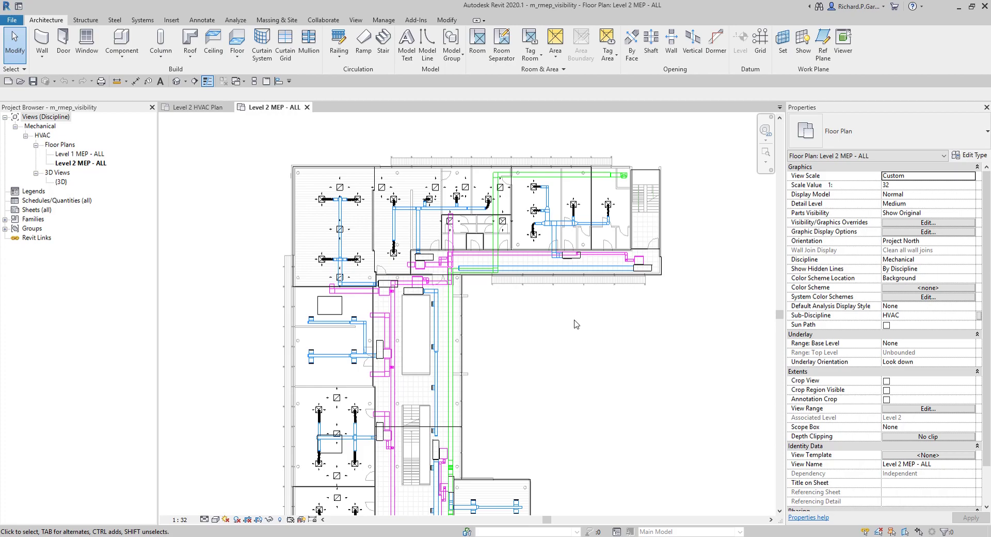
pyautogui.press('z')
pyautogui.press('f')
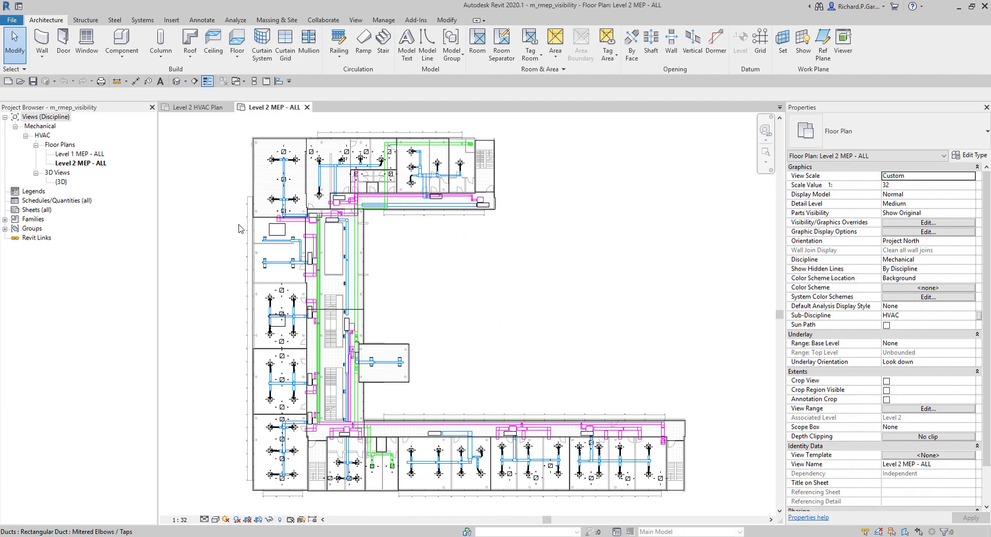
# Step: Examine the ductwork layout across the Level 2 MEP - ALL floor plan, from the central corridor to the lower wing
pyautogui.click(79, 164)
pyautogui.click(80, 164)
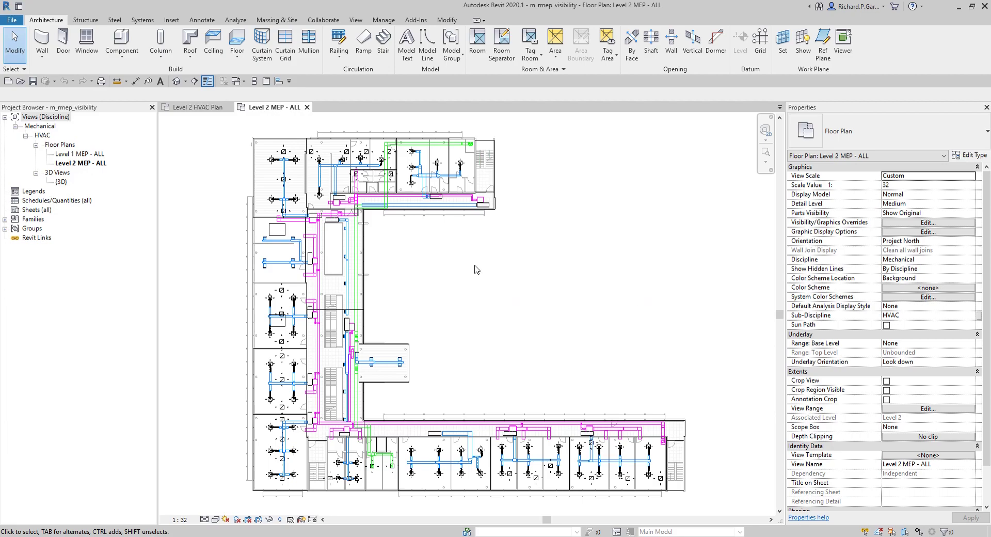
pyautogui.scroll(2, 476, 269)
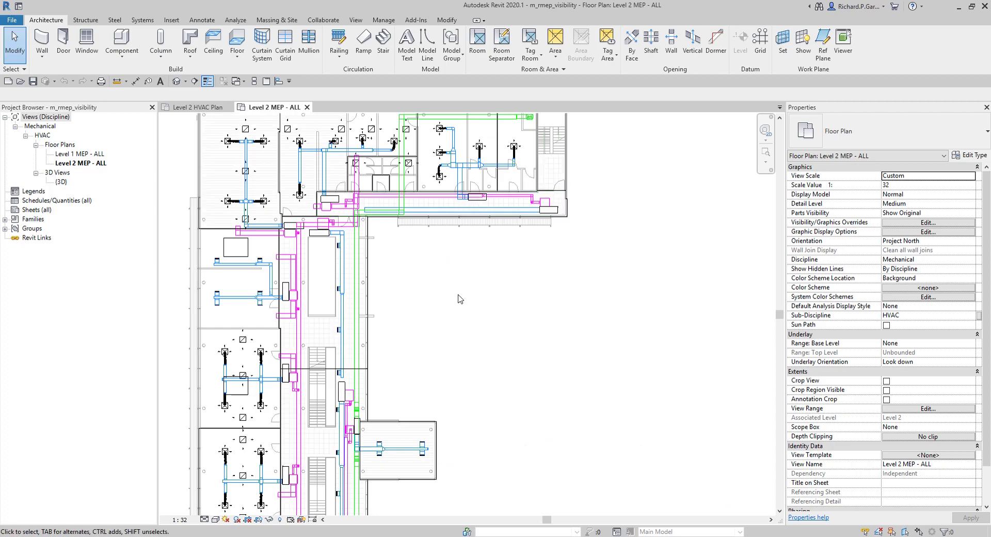
pyautogui.moveTo(444, 320); pyautogui.dragTo(486, 213, button='middle')
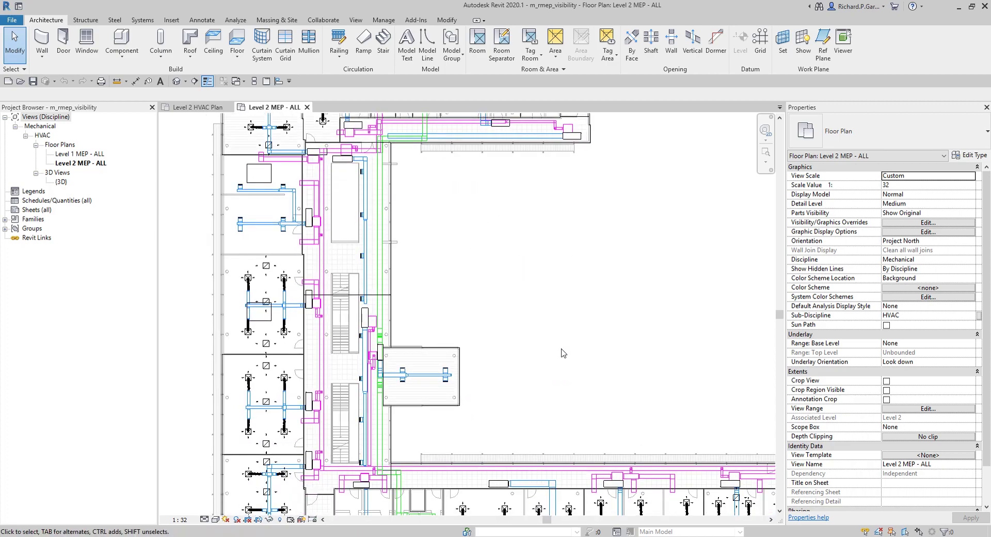
pyautogui.scroll(-2, 522, 217)
pyautogui.scroll(3, 407, 461)
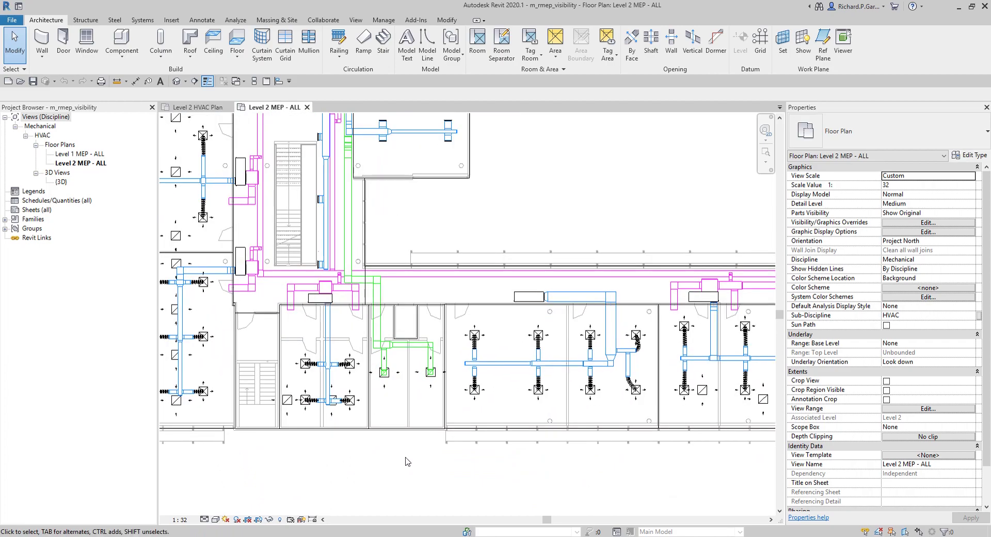
pyautogui.moveTo(250, 178); pyautogui.dragTo(348, 349, button='middle')
pyautogui.moveTo(298, 207); pyautogui.dragTo(358, 337, button='middle')
pyautogui.press('v')
pyautogui.press('g')
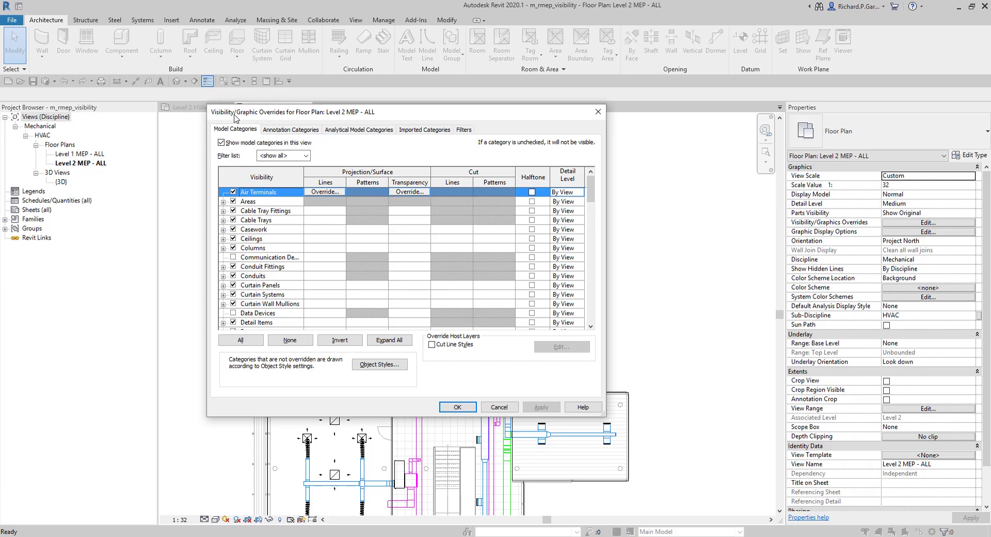
pyautogui.click(598, 112)
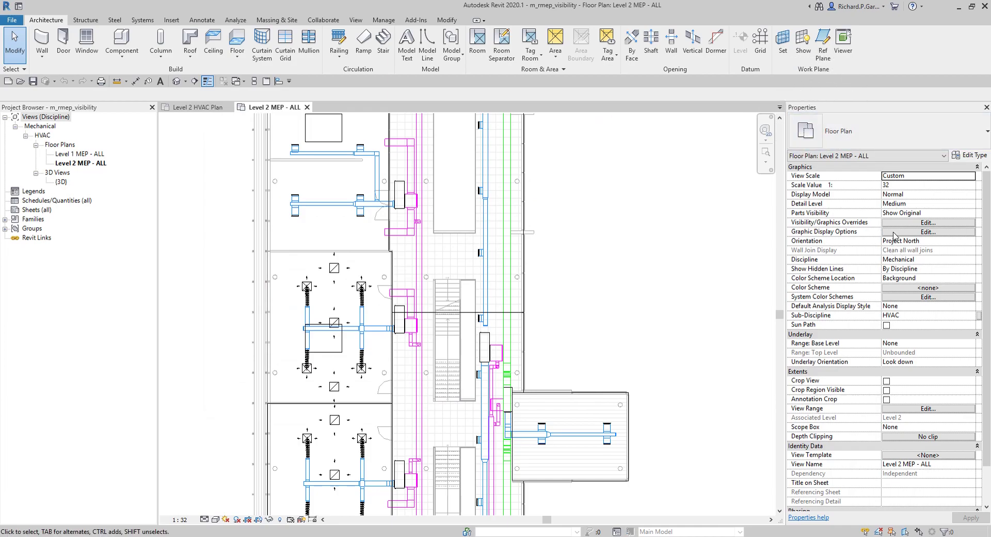
# Step: Turn on the Lighting Fixtures model category in the Visibility/Graphic Overrides of the Level 2 MEP - ALL plan
pyautogui.click(911, 224)
pyautogui.click(911, 223)
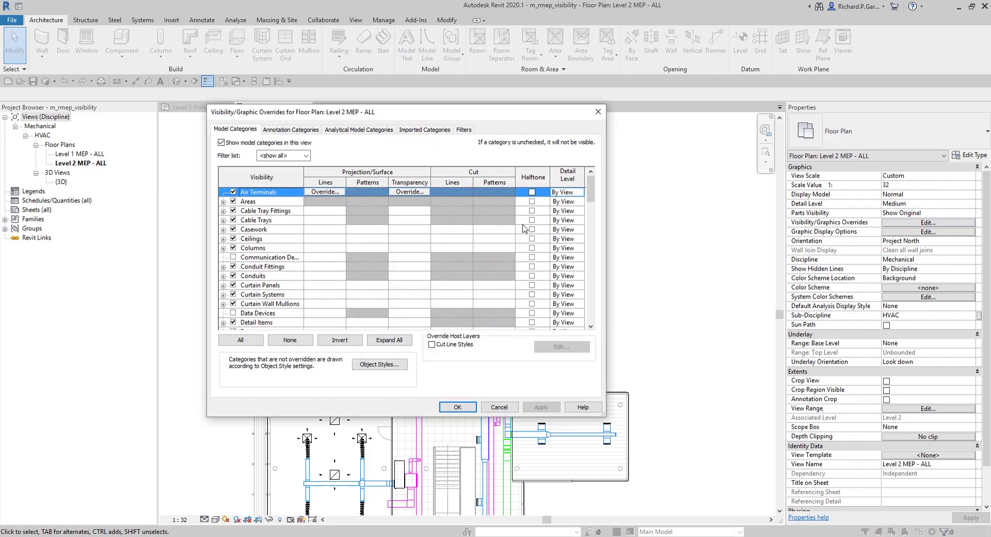
pyautogui.click(268, 286)
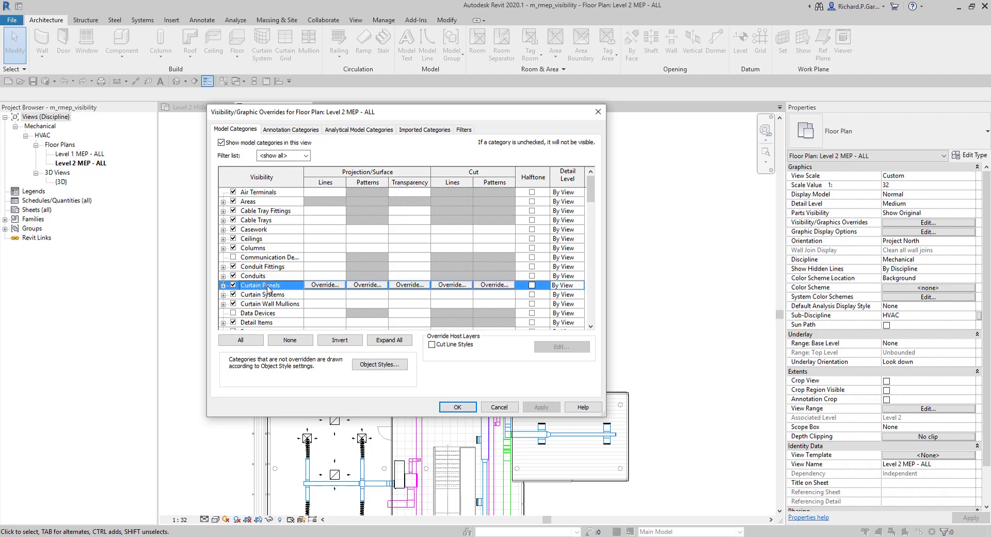
pyautogui.scroll(-2, 275, 287)
pyautogui.scroll(-3, 276, 286)
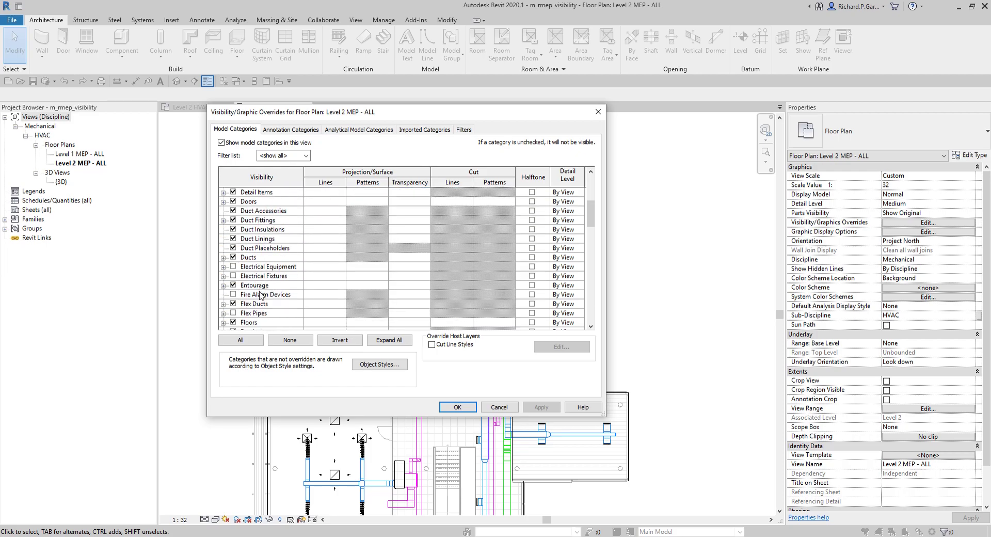
pyautogui.scroll(-2, 261, 296)
pyautogui.scroll(-2, 257, 296)
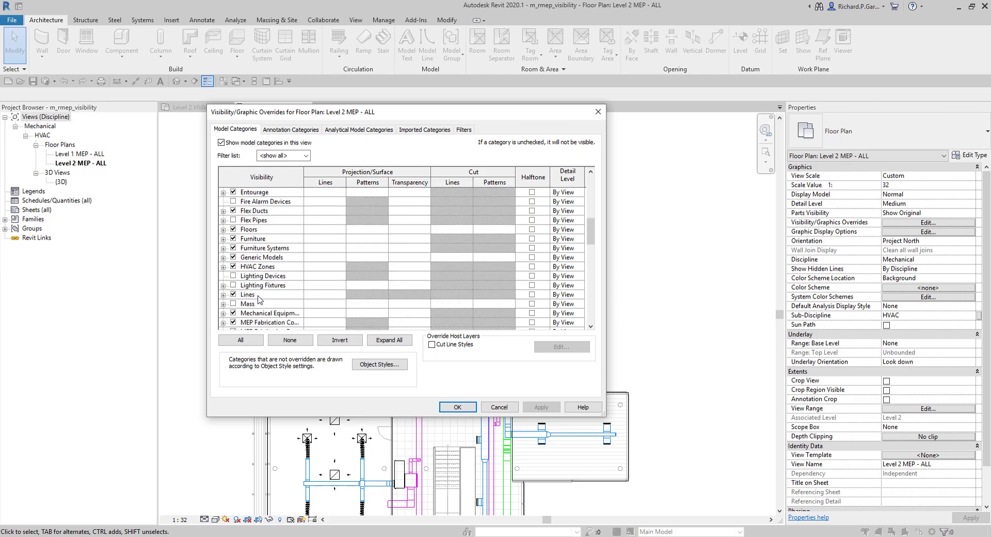
pyautogui.click(233, 285)
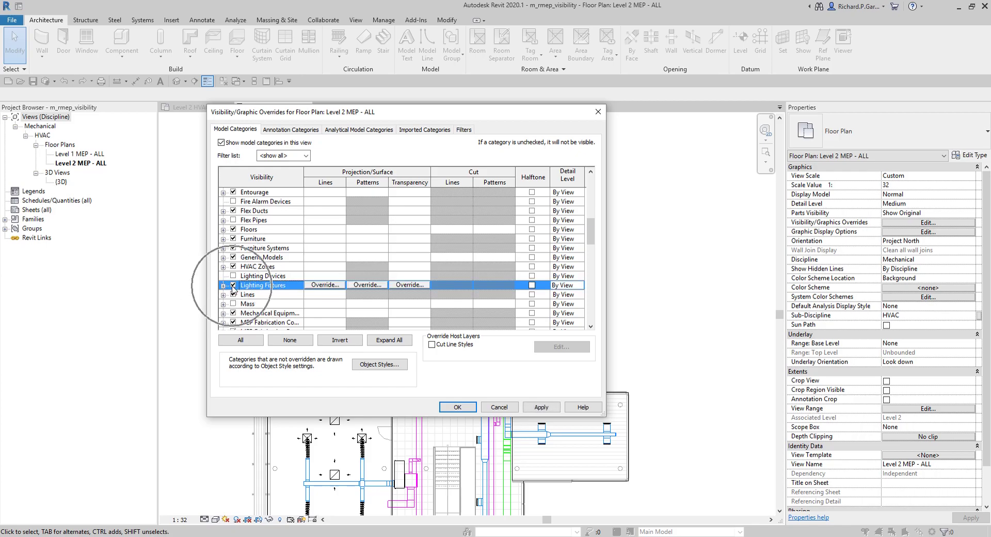
pyautogui.click(446, 406)
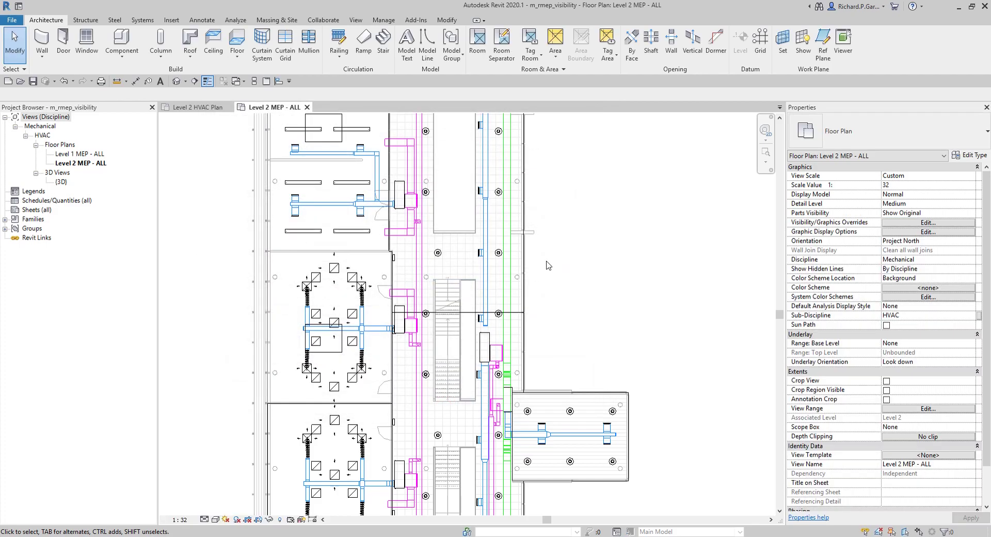
# Step: Examine the lighting fixtures together with the ductwork across the whole Level 2 MEP - ALL plan
pyautogui.scroll(-1, 548, 265)
pyautogui.scroll(-2, 548, 266)
pyautogui.moveTo(537, 377); pyautogui.dragTo(537, 237, button='middle')
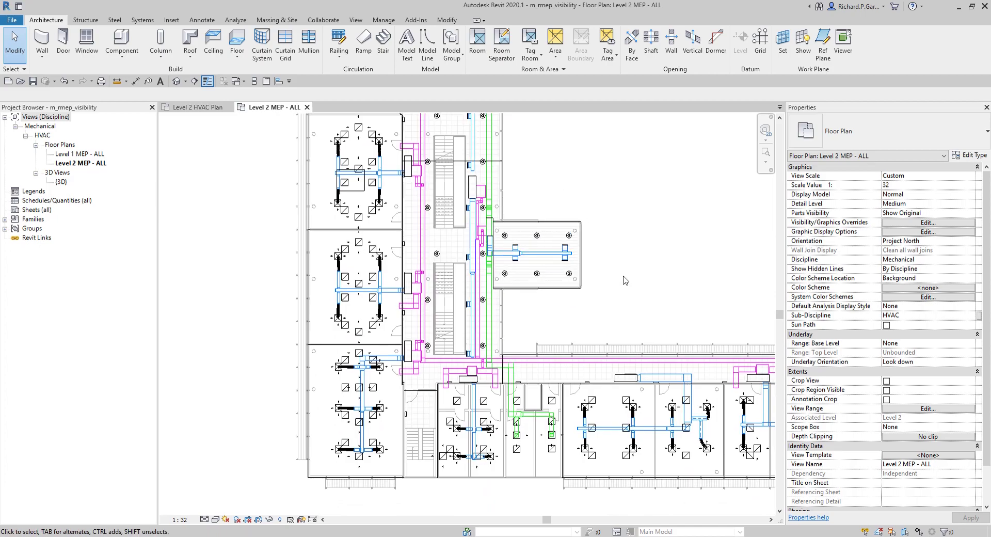
pyautogui.scroll(-1, 633, 279)
pyautogui.moveTo(639, 276); pyautogui.dragTo(517, 289, button='middle')
pyautogui.scroll(-1, 511, 284)
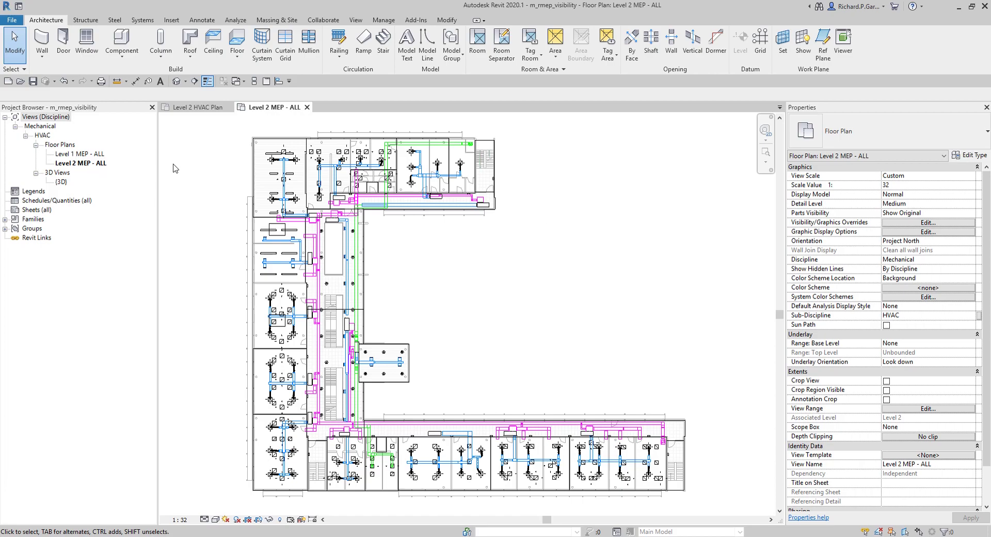
pyautogui.click(76, 166)
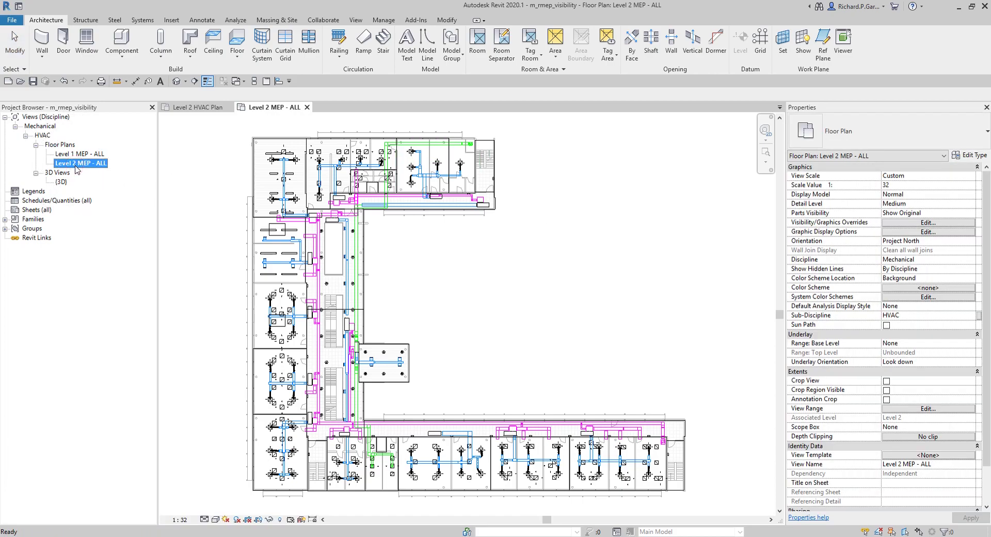
pyautogui.click(567, 306)
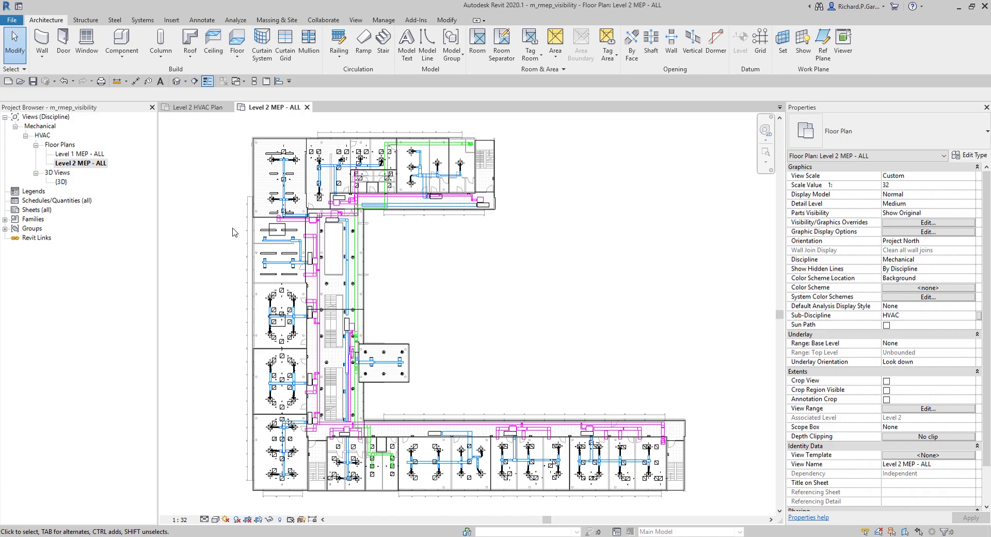
# Step: Duplicate the Level 2 MEP - ALL floor plan view with detailing
pyautogui.rightClick(86, 164)
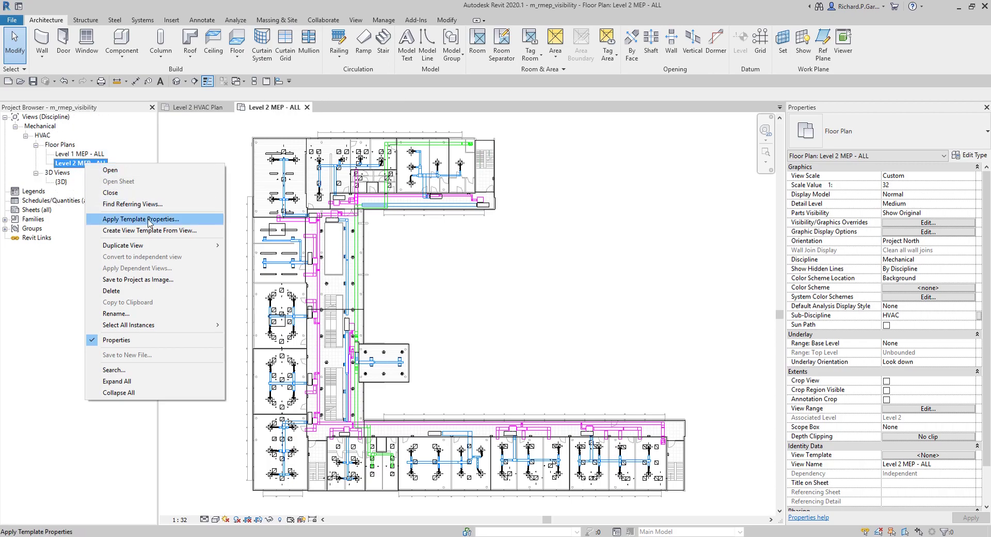
pyautogui.click(150, 244)
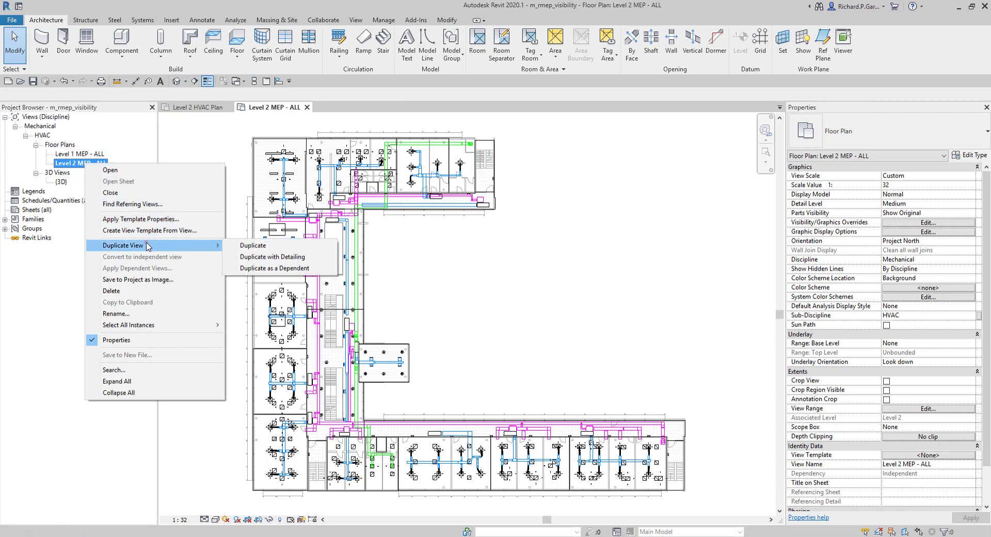
pyautogui.click(267, 258)
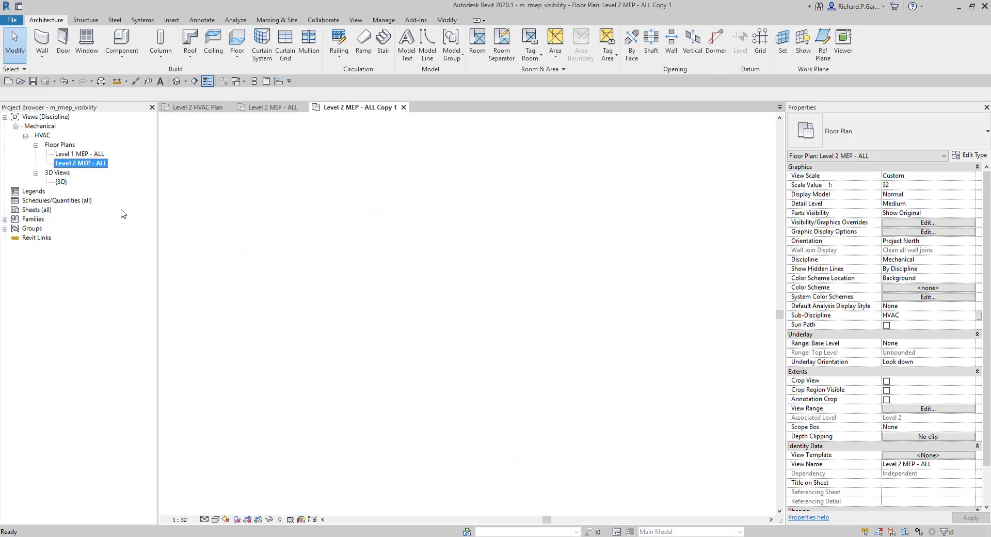
# Step: Rename the duplicated floor plan view to "Level 2 MEP - Supply"
pyautogui.click(96, 173)
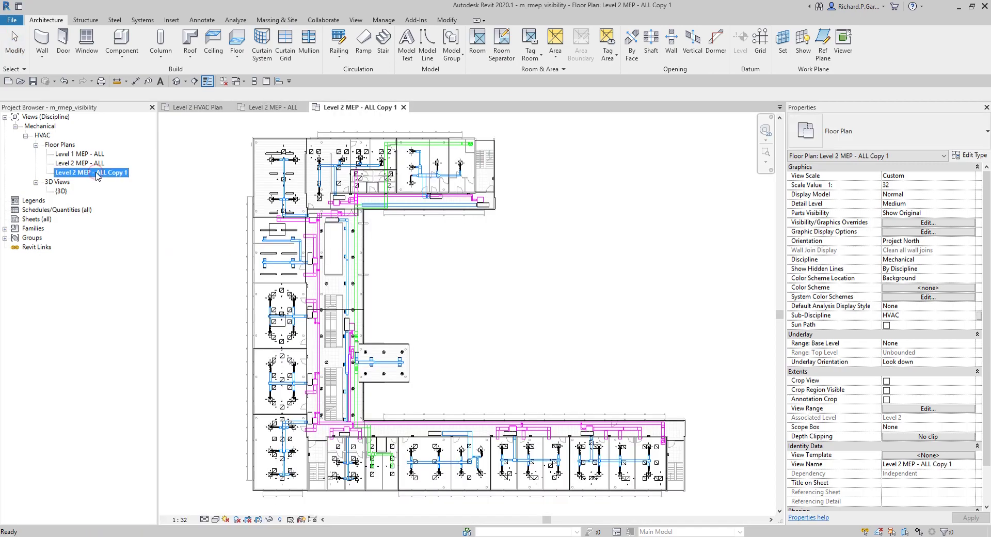
pyautogui.click(96, 173)
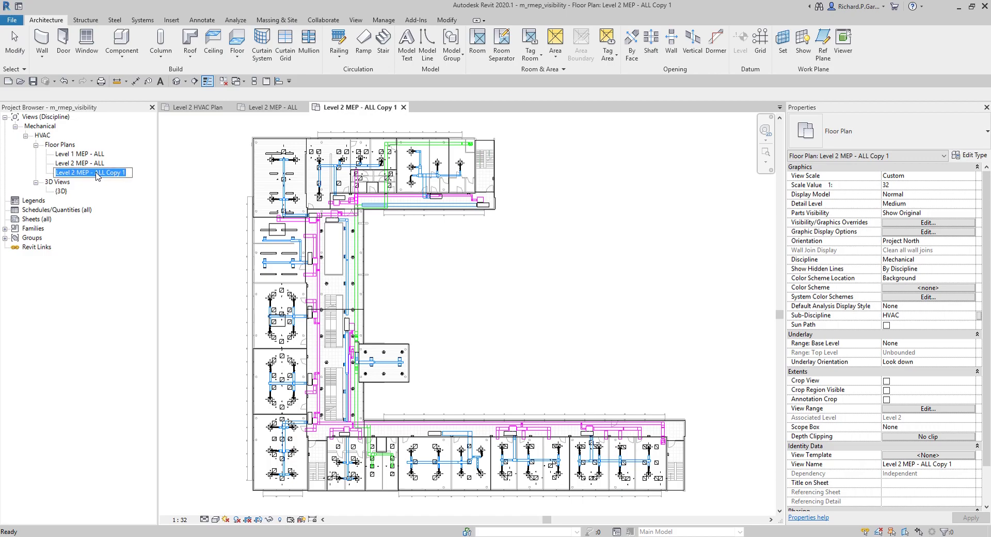
pyautogui.write('Level ')
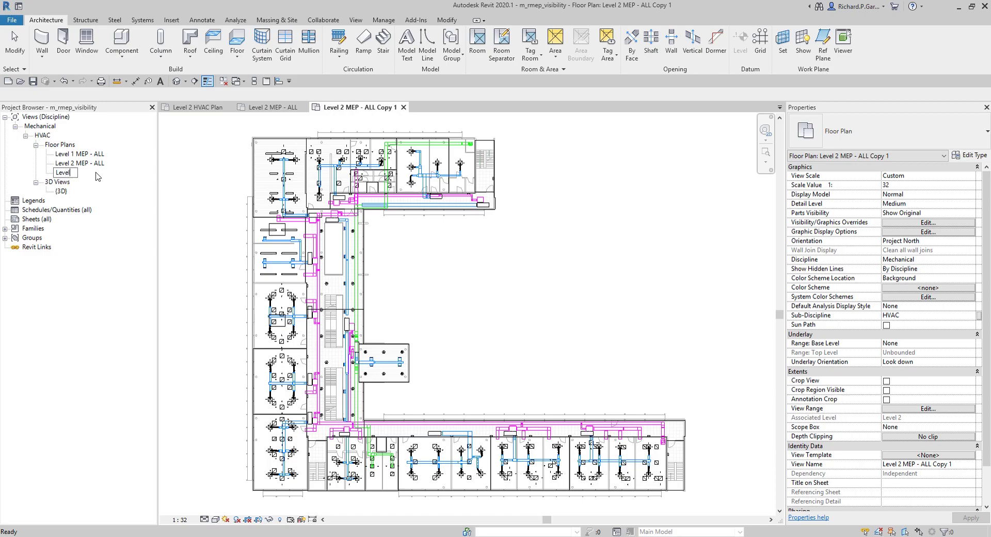
pyautogui.write('2 MEP - Supply')
pyautogui.press('BackSpace')
pyautogui.press('BackSpace')
pyautogui.press('BackSpace')
pyautogui.press('BackSpace')
pyautogui.write('upply')
pyautogui.press('Return')
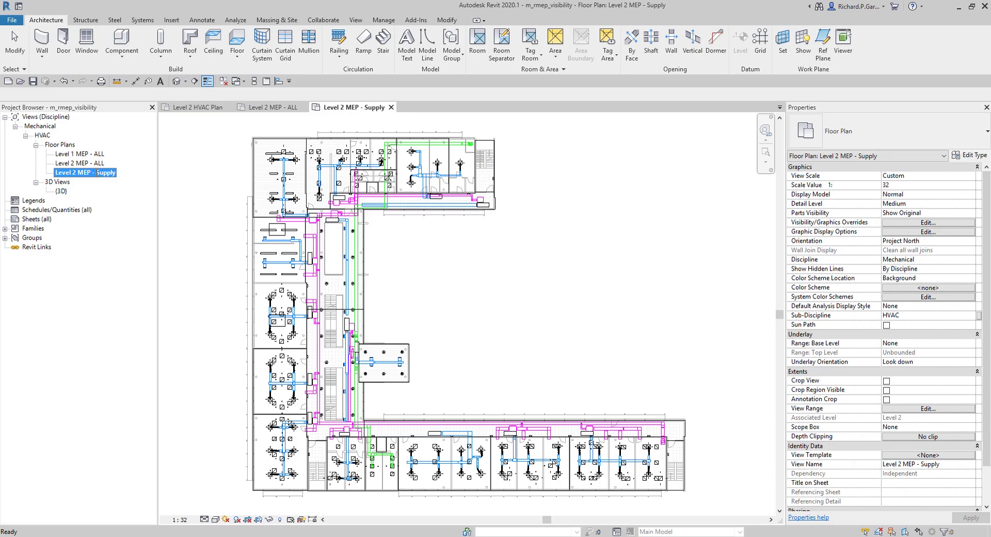
pyautogui.click(482, 264)
pyautogui.click(104, 177)
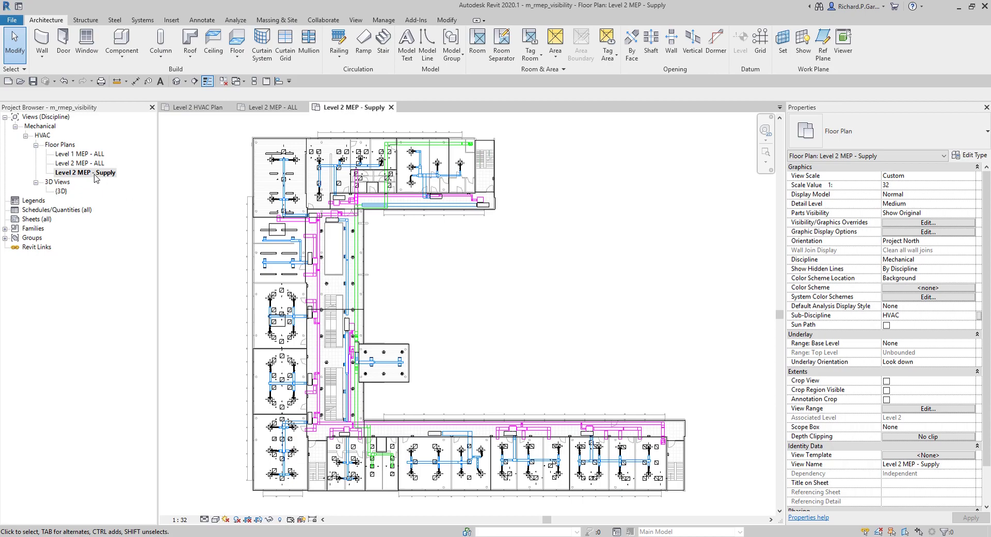
pyautogui.click(509, 272)
pyautogui.click(96, 174)
pyautogui.click(105, 175)
# Step: Turn off the Lighting Fixtures model category in the Visibility/Graphic Overrides of the Level 2 MEP - Supply plan
pyautogui.press('v')
pyautogui.press('g')
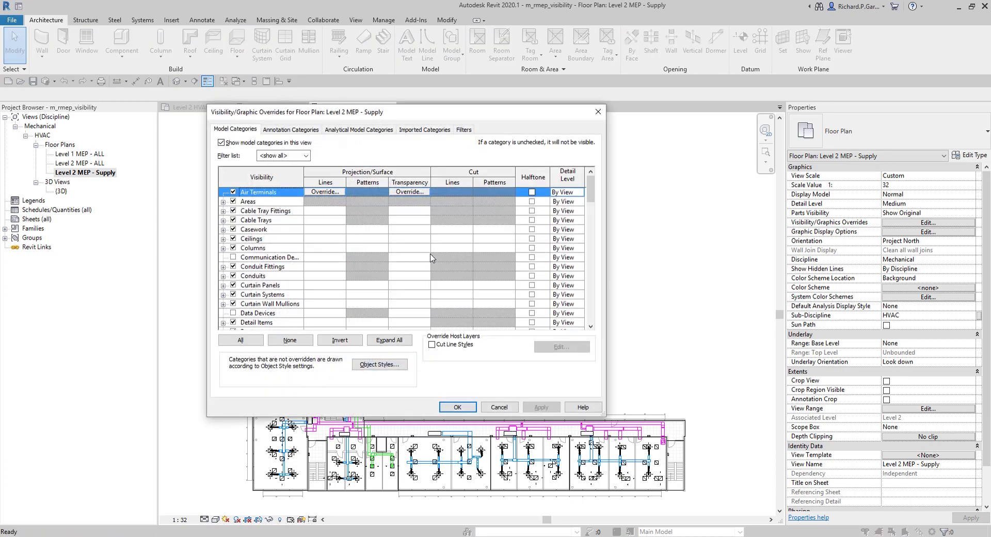
pyautogui.click(261, 117)
pyautogui.scroll(-7, 266, 258)
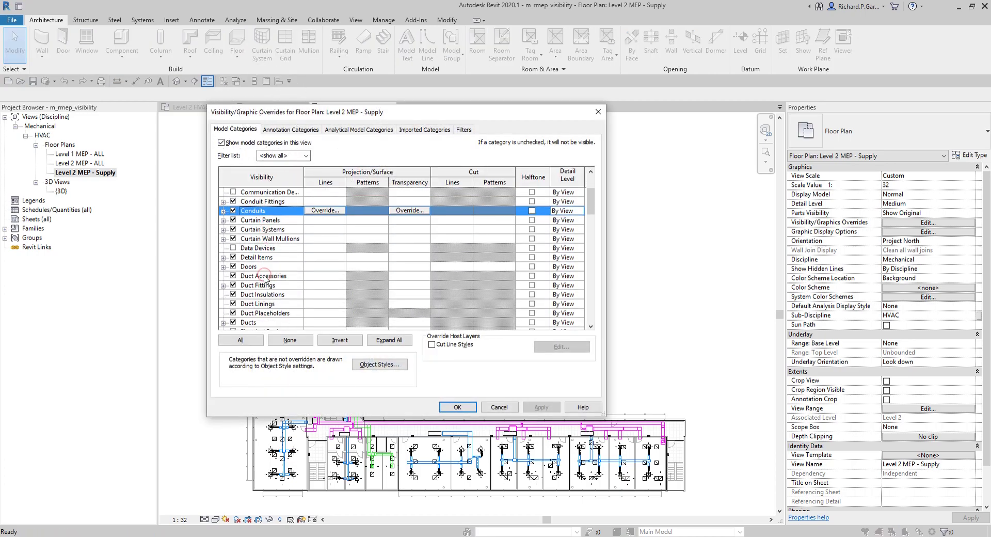
pyautogui.scroll(-1, 265, 278)
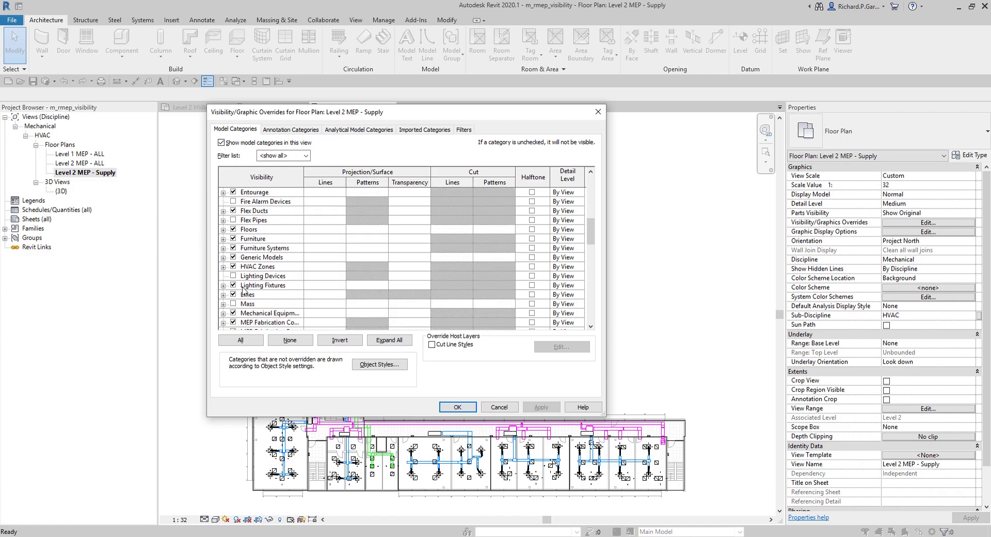
pyautogui.click(233, 286)
pyautogui.click(233, 285)
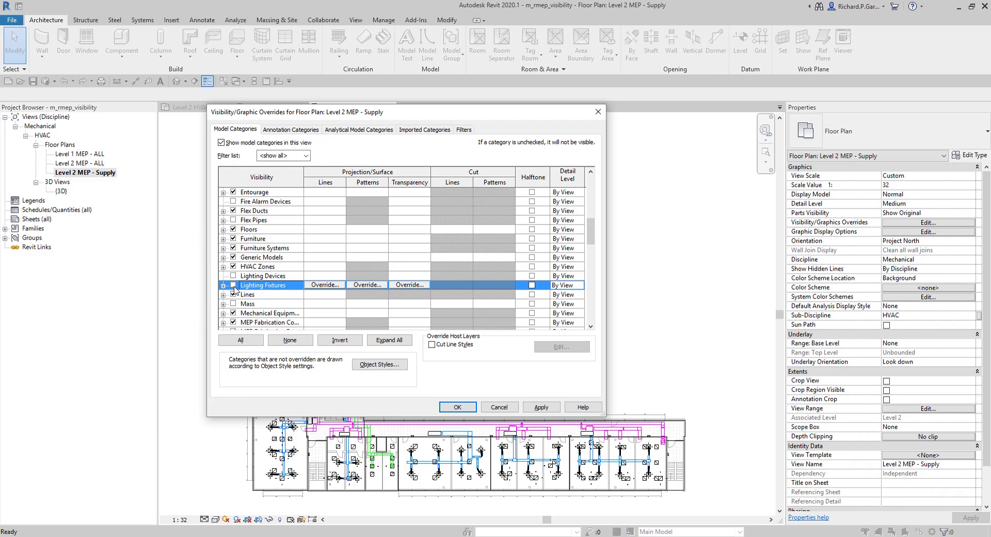
# Step: Hide all annotation categories in the Level 2 MEP - Supply plan and apply the visibility overrides
pyautogui.click(274, 131)
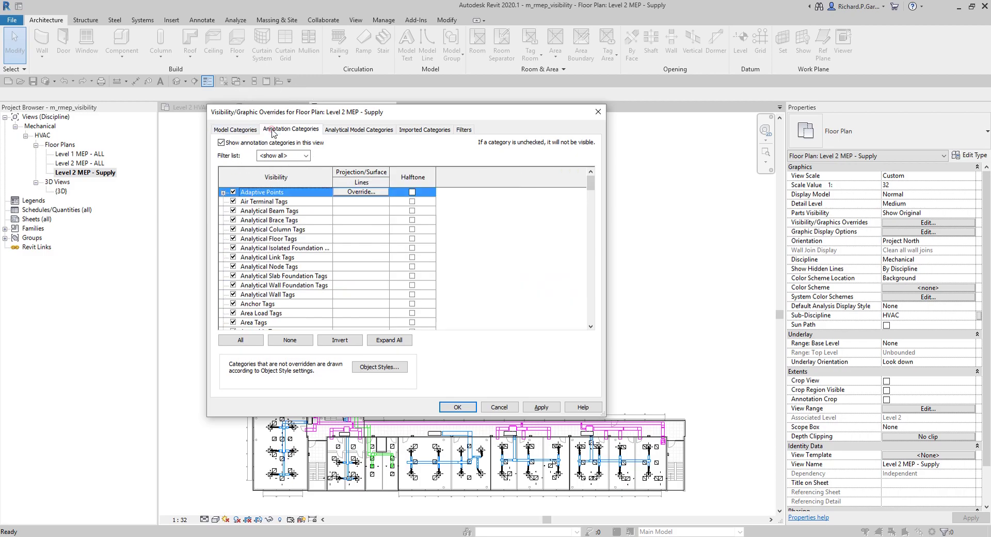
pyautogui.click(274, 132)
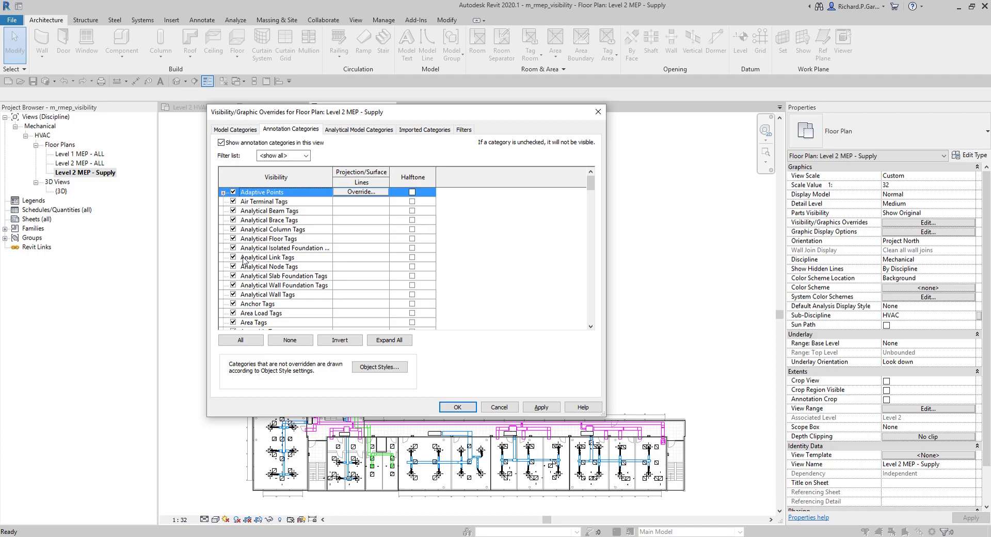
pyautogui.click(221, 143)
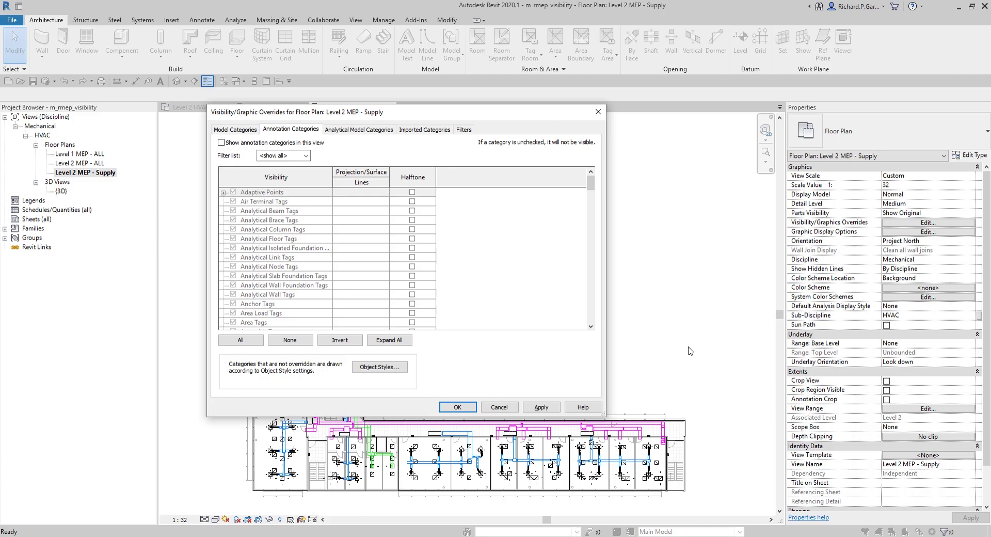
pyautogui.click(458, 407)
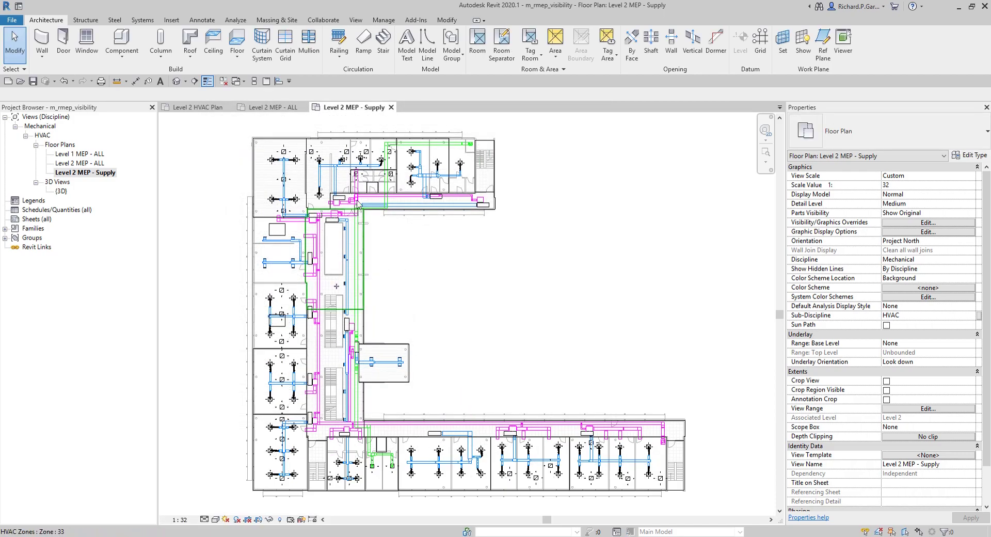
# Step: Examine the ductwork and air terminals across the Level 2 MEP - Supply plan with lighting fixtures and annotations hidden
pyautogui.scroll(1, 388, 130)
pyautogui.scroll(3, 298, 210)
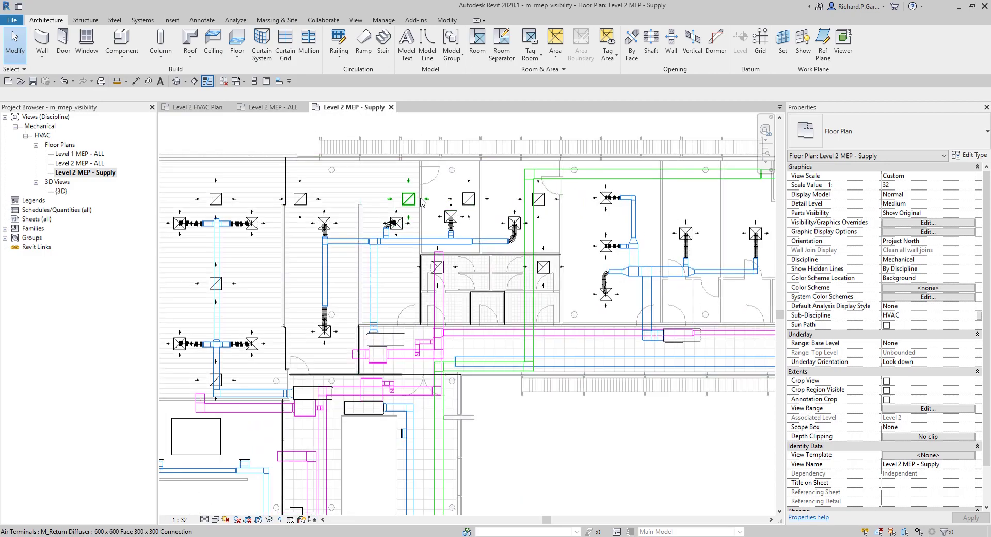
pyautogui.moveTo(532, 289); pyautogui.dragTo(418, 292, button='middle')
pyautogui.scroll(-1, 491, 268)
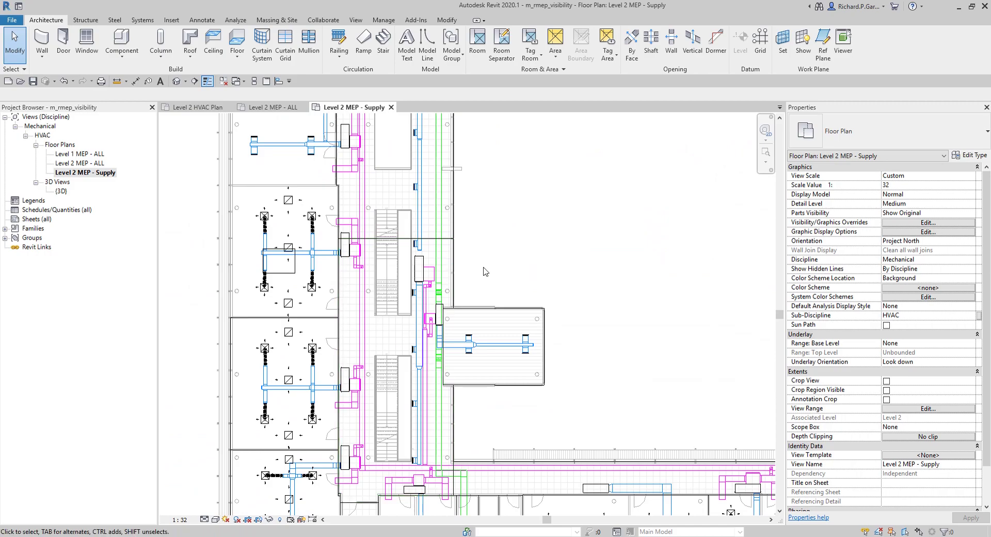
pyautogui.scroll(3, 429, 249)
pyautogui.scroll(-3, 544, 251)
pyautogui.moveTo(821, 248); pyautogui.dragTo(467, 282, button='middle')
pyautogui.scroll(-3, 496, 238)
pyautogui.scroll(1, 468, 282)
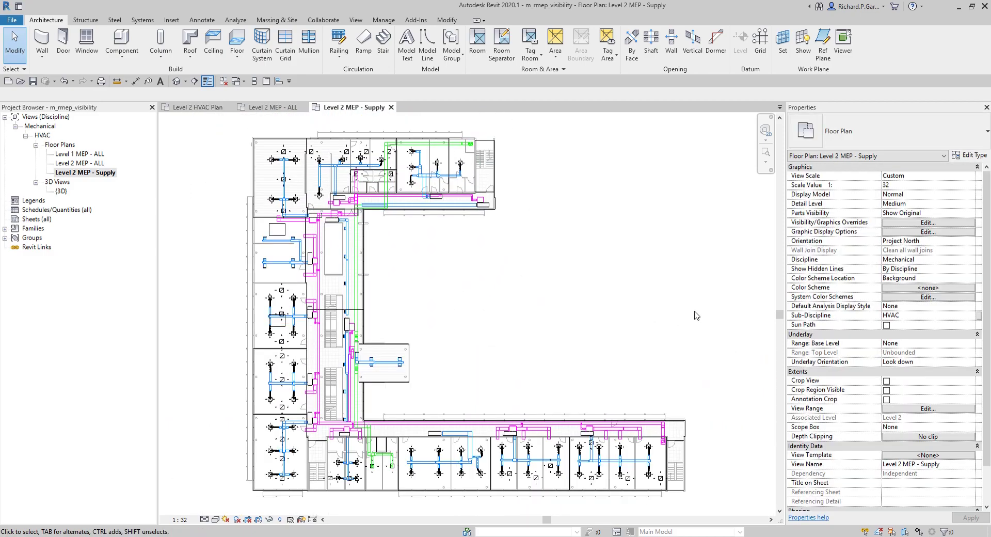
# Step: Set the Mechanical - Return and Mechanical - Exhaust filters to halftone in the Level 2 MEP - Supply plan's visibility overrides
pyautogui.click(919, 223)
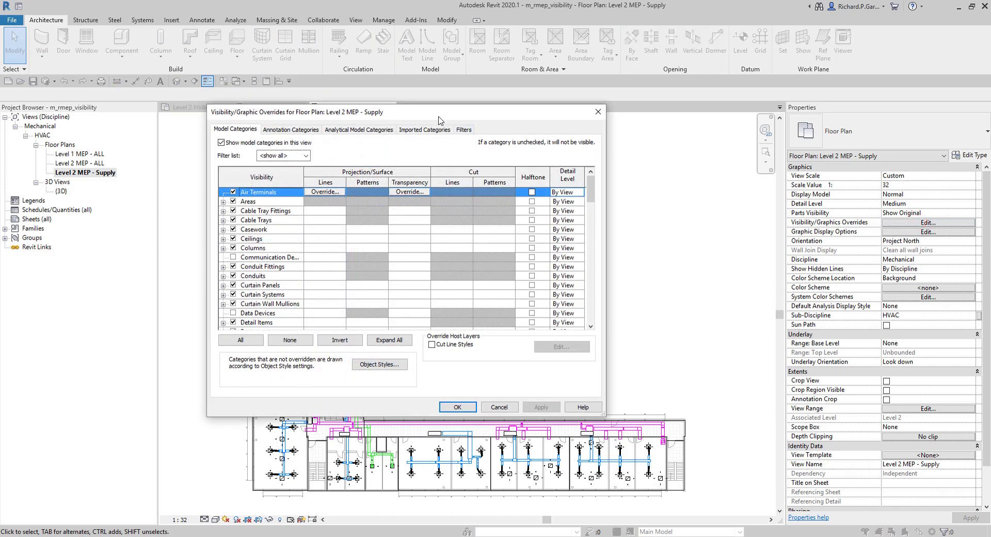
pyautogui.click(469, 130)
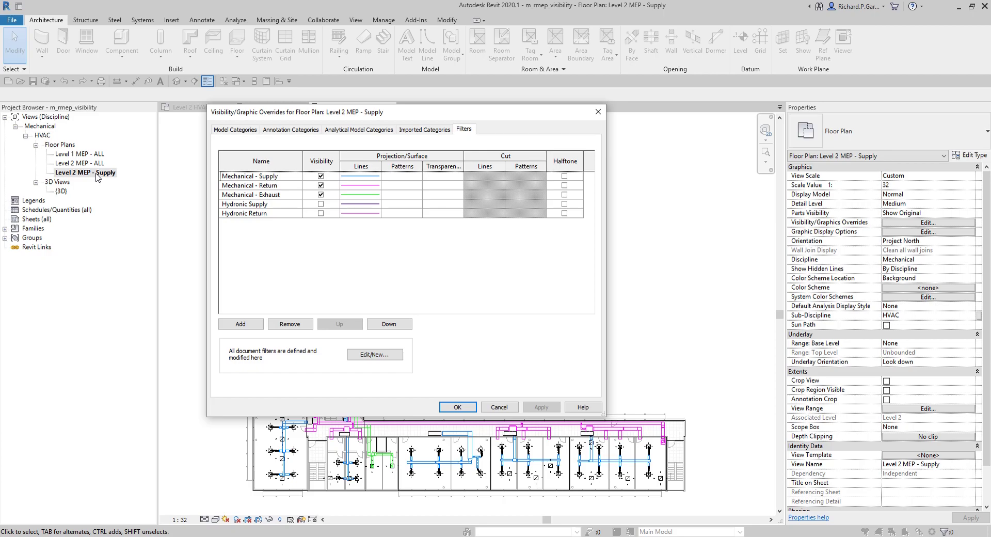
pyautogui.click(249, 177)
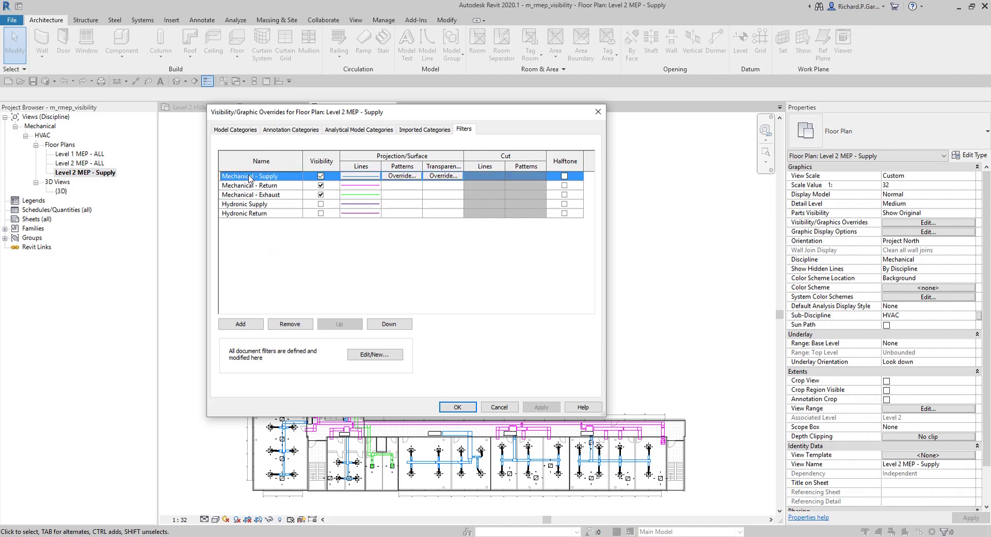
pyautogui.click(243, 186)
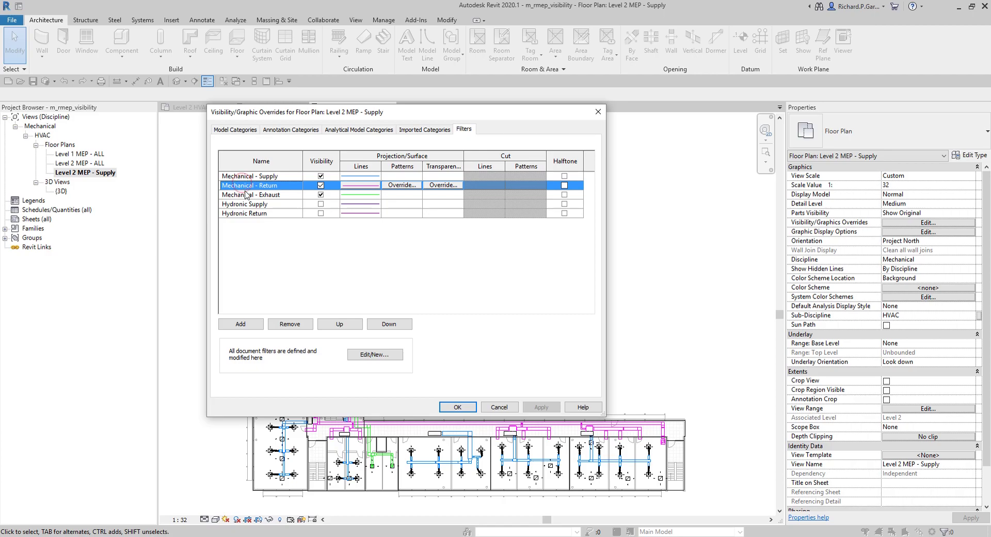
pyautogui.click(246, 195)
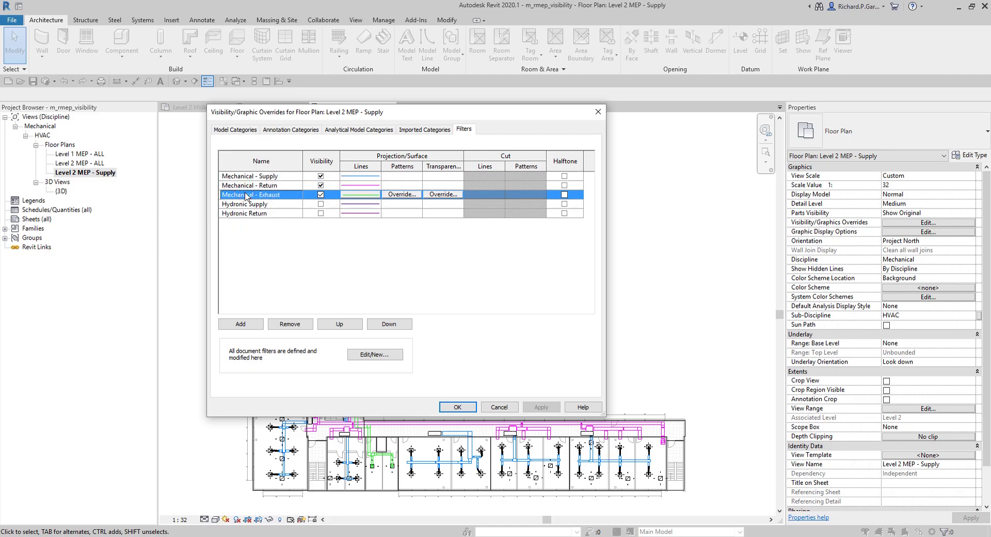
pyautogui.click(320, 194)
pyautogui.click(280, 196)
pyautogui.click(565, 195)
pyautogui.click(565, 195)
pyautogui.click(565, 185)
pyautogui.click(565, 185)
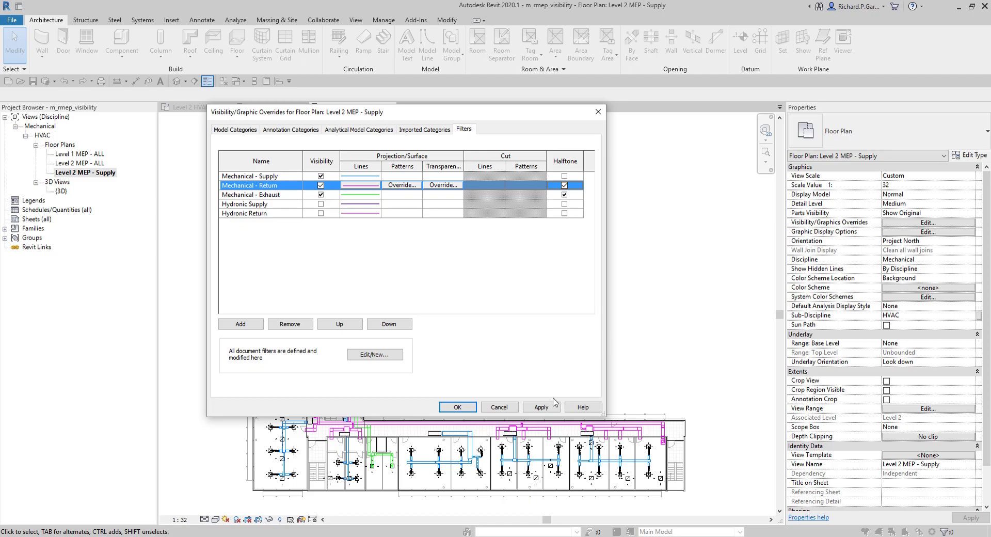
pyautogui.click(541, 408)
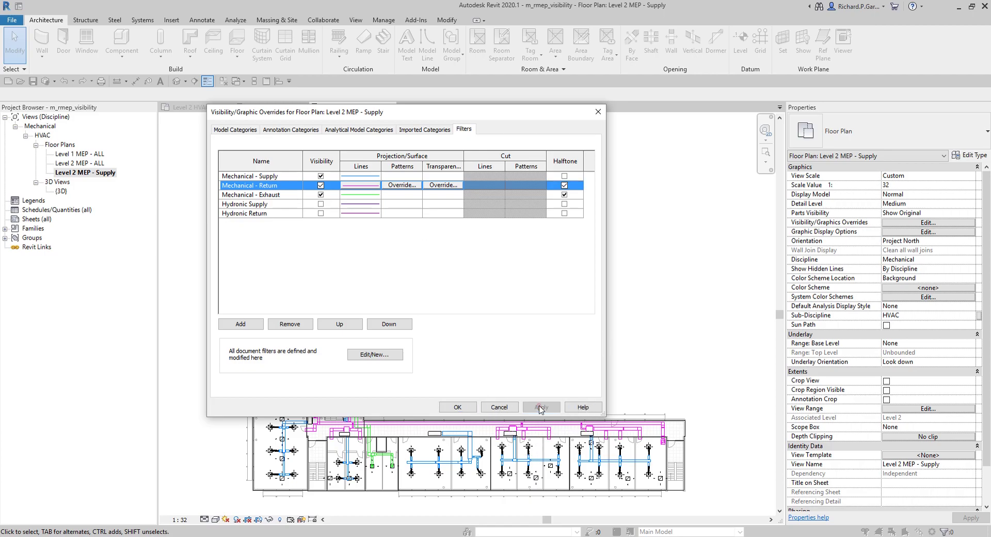
pyautogui.click(470, 408)
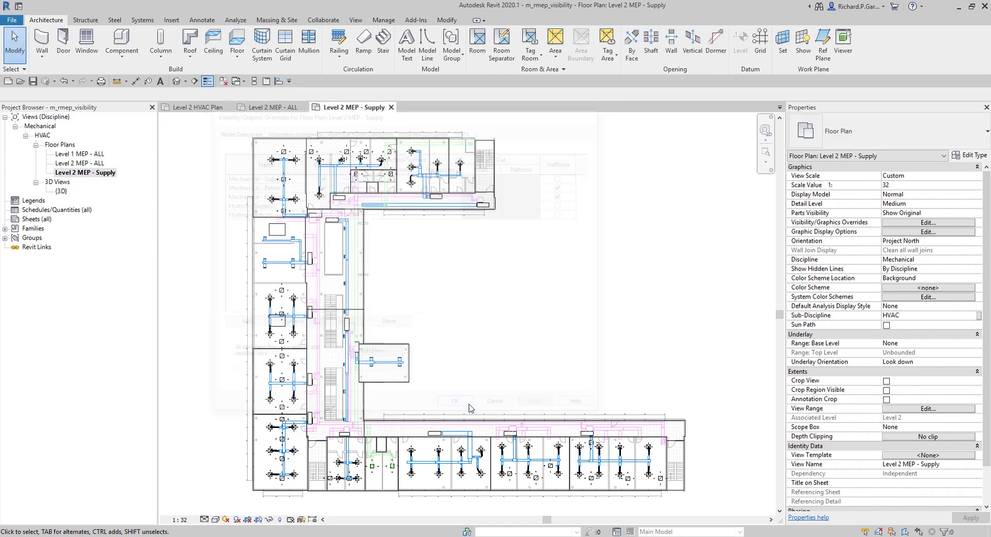
# Step: Inspect how the halftone return and exhaust ducts compare with the supply ducts around the upper corridor corner
pyautogui.scroll(5, 325, 204)
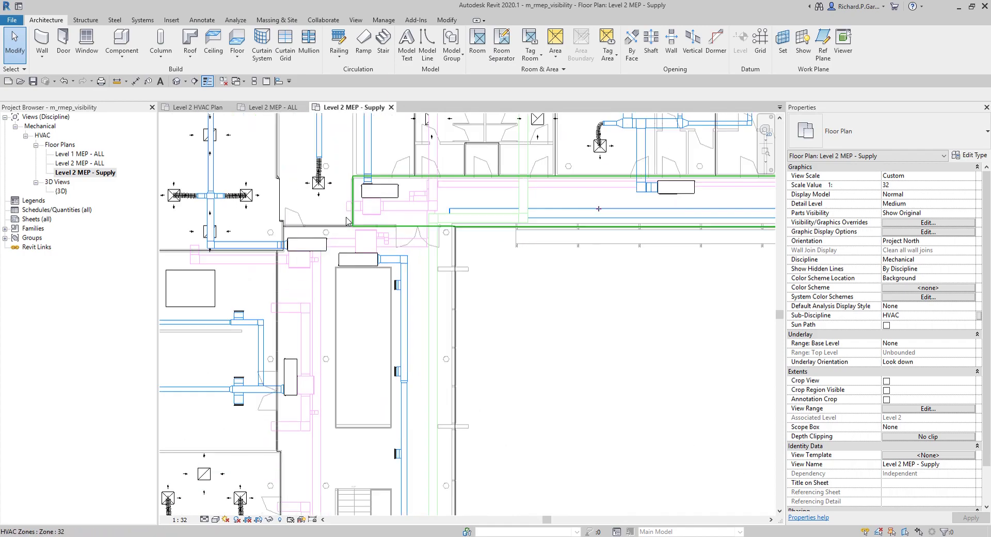
pyautogui.moveTo(610, 344); pyautogui.dragTo(512, 377, button='middle')
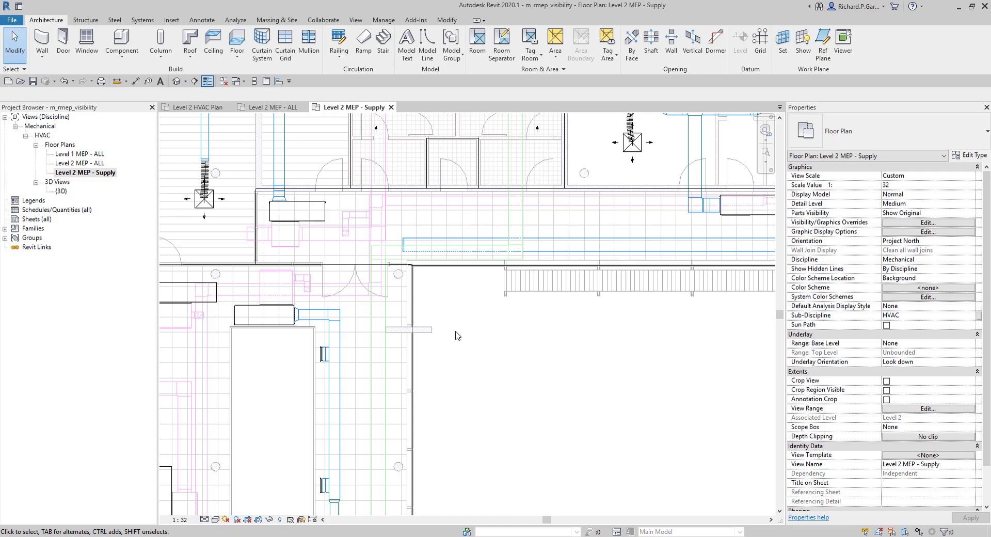
pyautogui.scroll(-1, 460, 329)
pyautogui.scroll(-4, 414, 268)
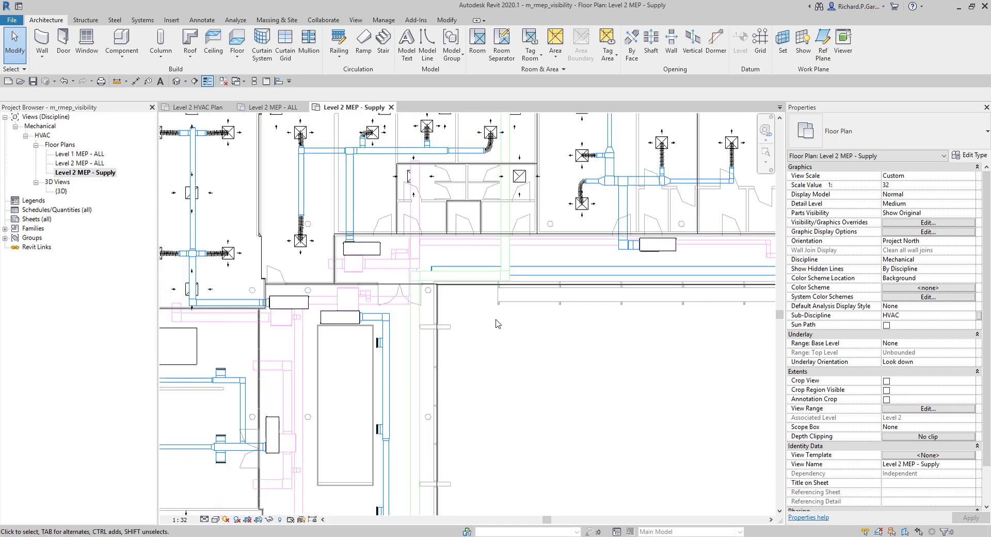
pyautogui.moveTo(524, 354); pyautogui.dragTo(520, 341, button='middle')
pyautogui.scroll(-2, 512, 310)
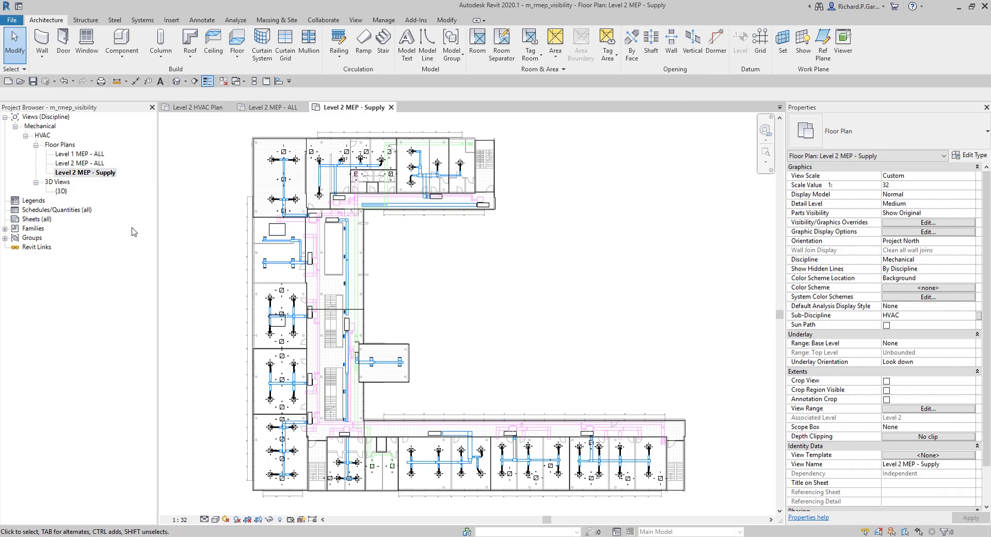
# Step: Create a view template named "MEP Supply" from the Level 2 MEP - Supply floor plan view
pyautogui.rightClick(87, 178)
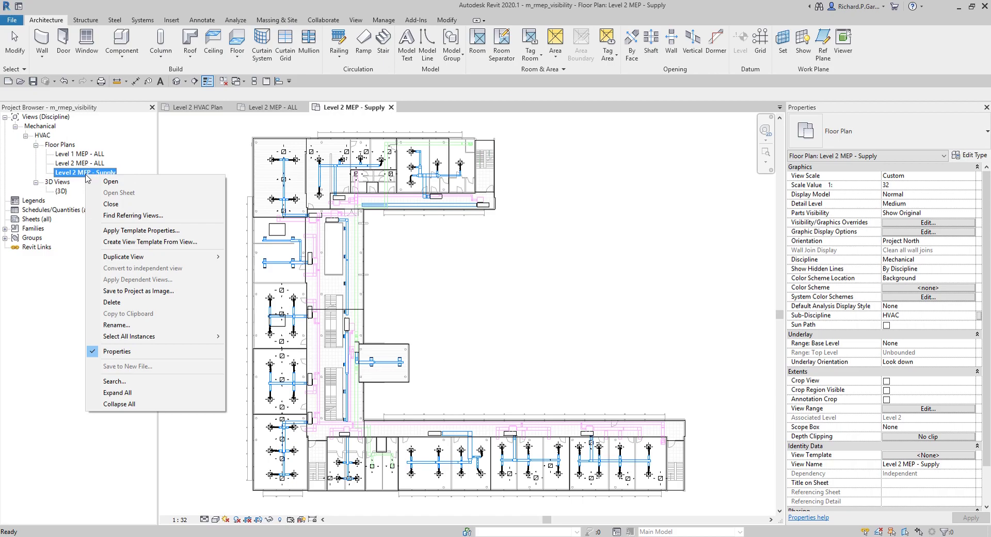
pyautogui.click(164, 243)
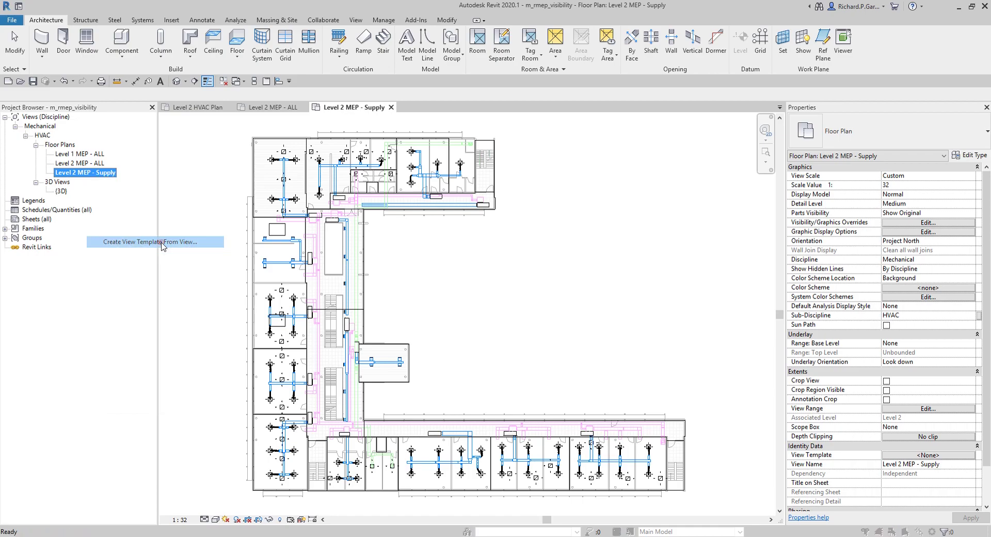
pyautogui.click(360, 193)
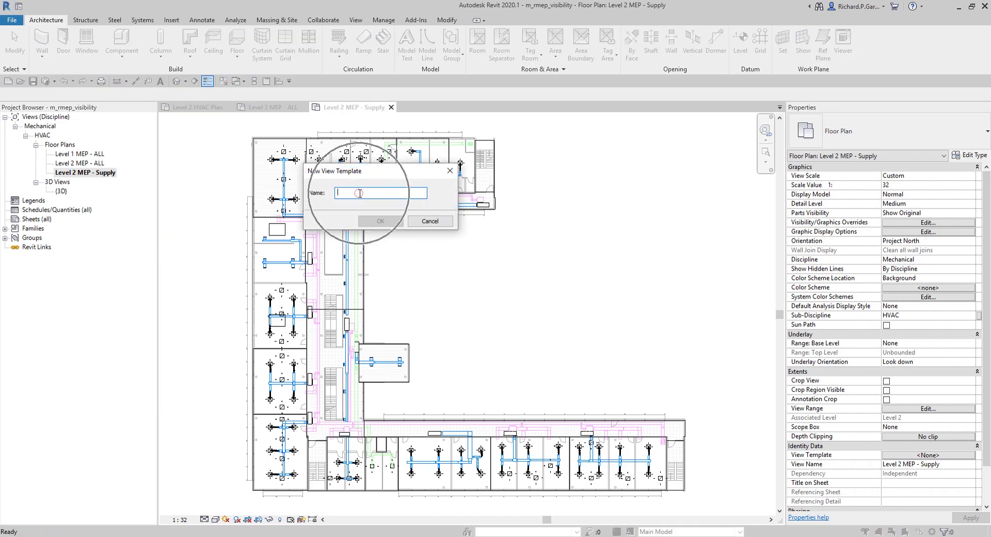
pyautogui.write('MEP Supply')
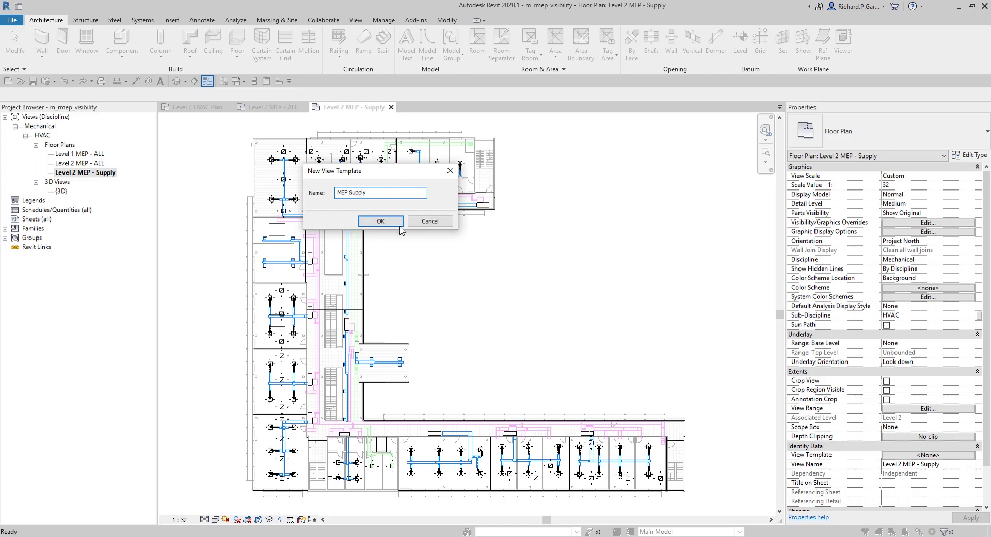
pyautogui.click(384, 221)
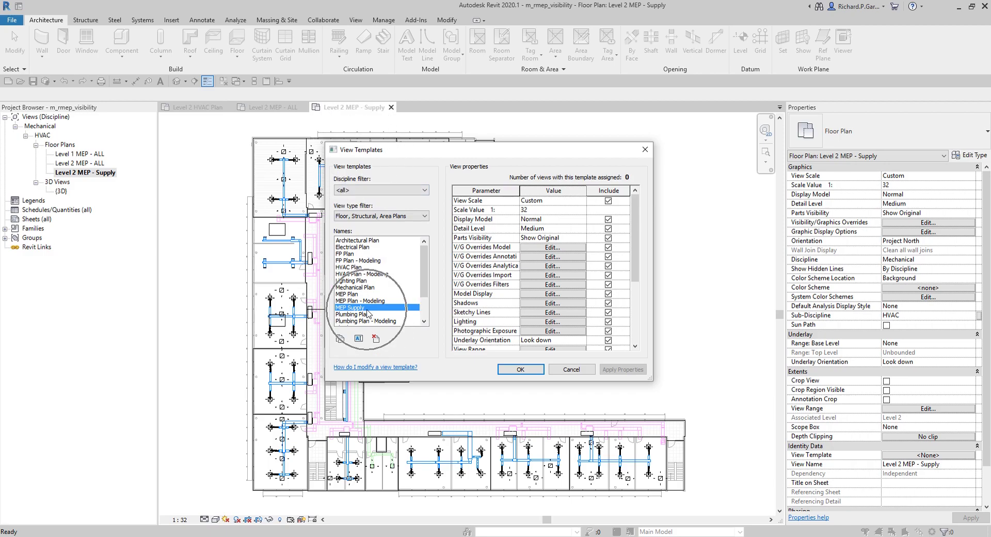
# Step: Review the MEP Supply template's visibility overrides for model categories, annotation categories and filters
pyautogui.click(541, 249)
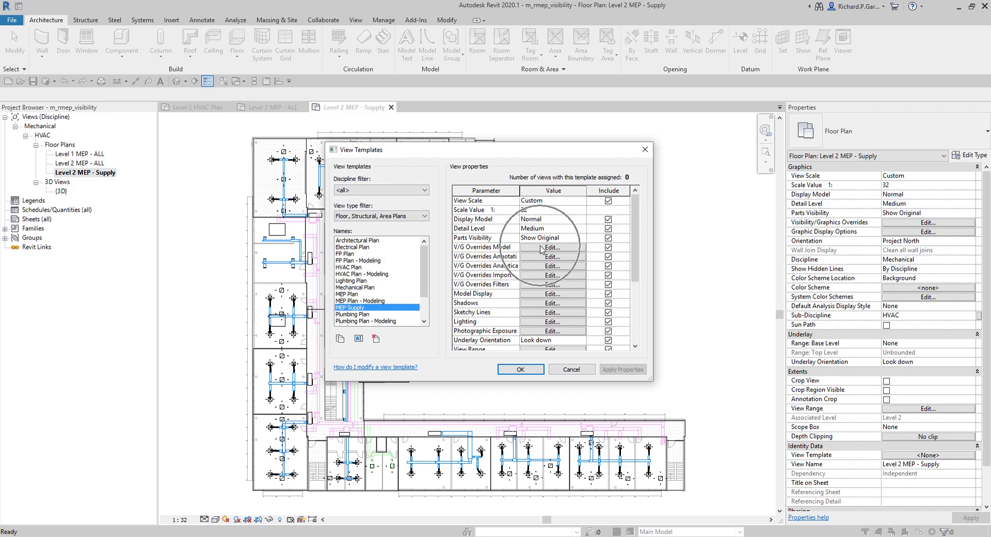
pyautogui.click(541, 249)
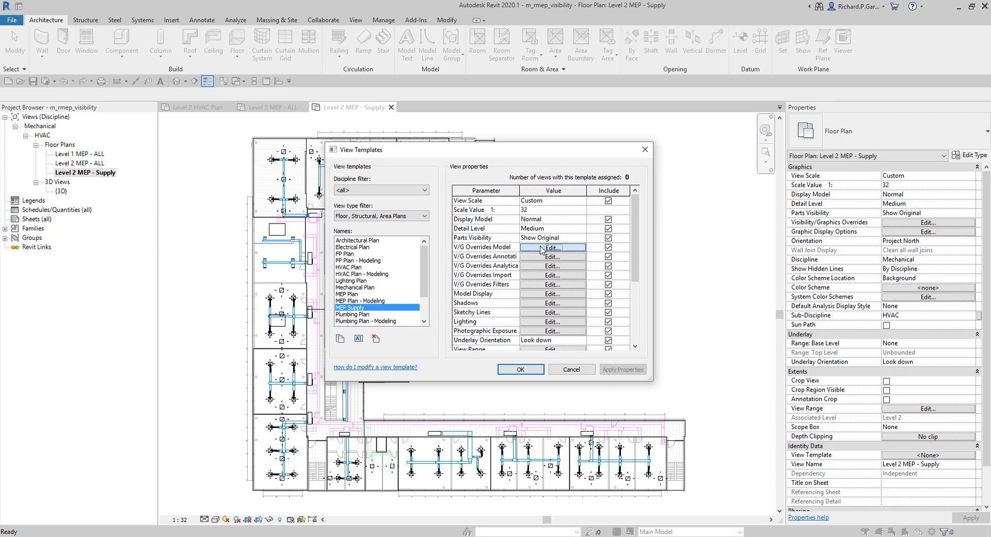
pyautogui.click(259, 286)
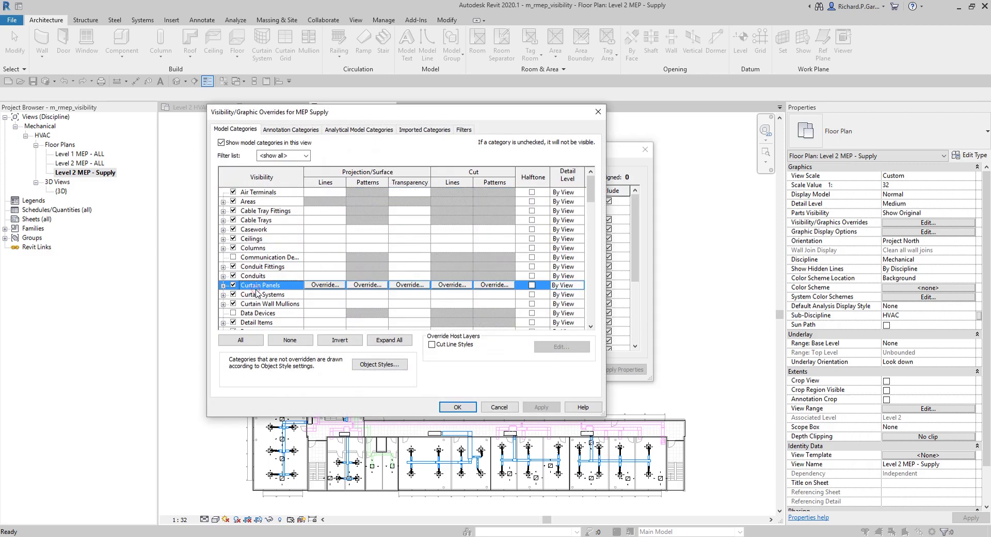
pyautogui.scroll(-8, 258, 288)
pyautogui.click(273, 287)
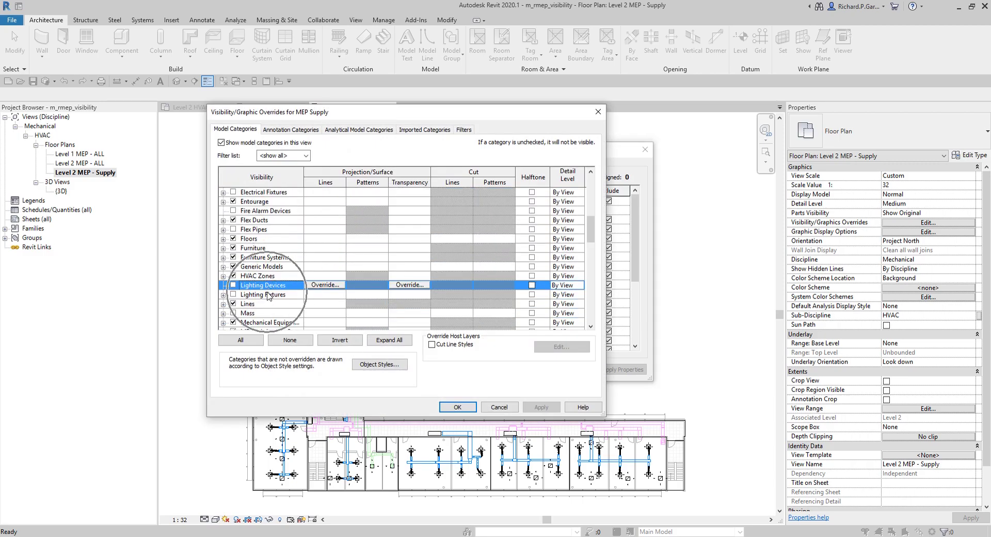
pyautogui.click(293, 129)
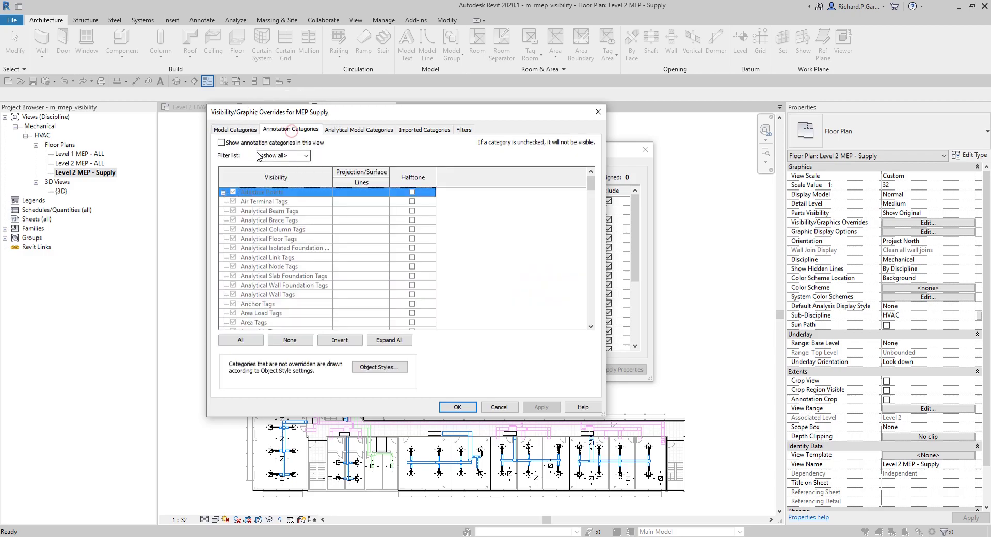
pyautogui.click(249, 143)
pyautogui.click(464, 130)
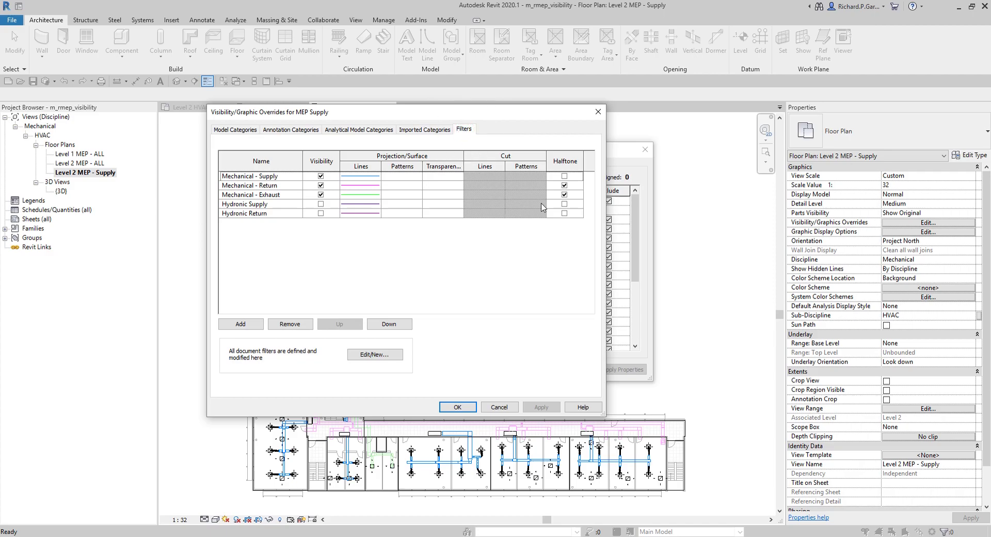
pyautogui.click(571, 187)
pyautogui.click(457, 407)
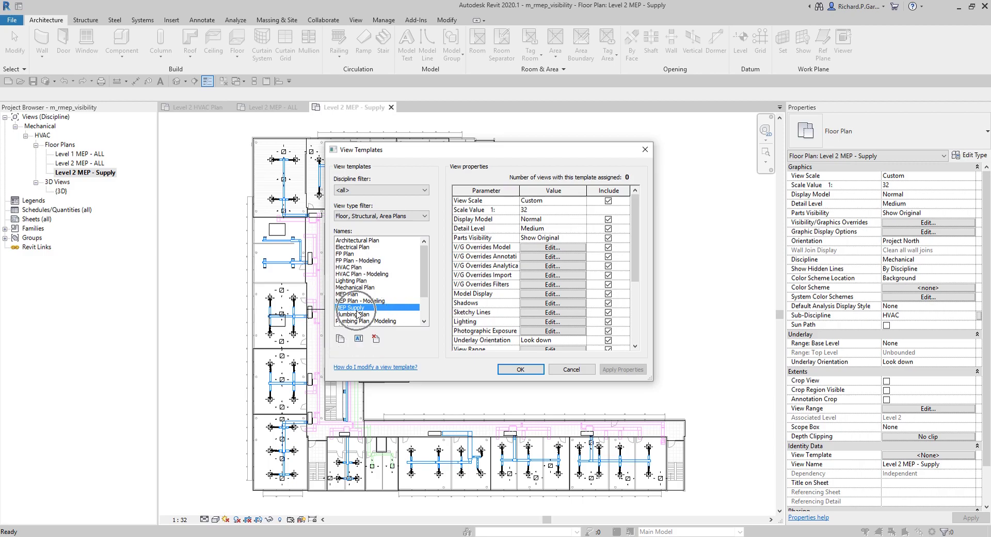
# Step: Duplicate the Level 1 MEP - ALL floor plan view without its detailing
pyautogui.click(510, 370)
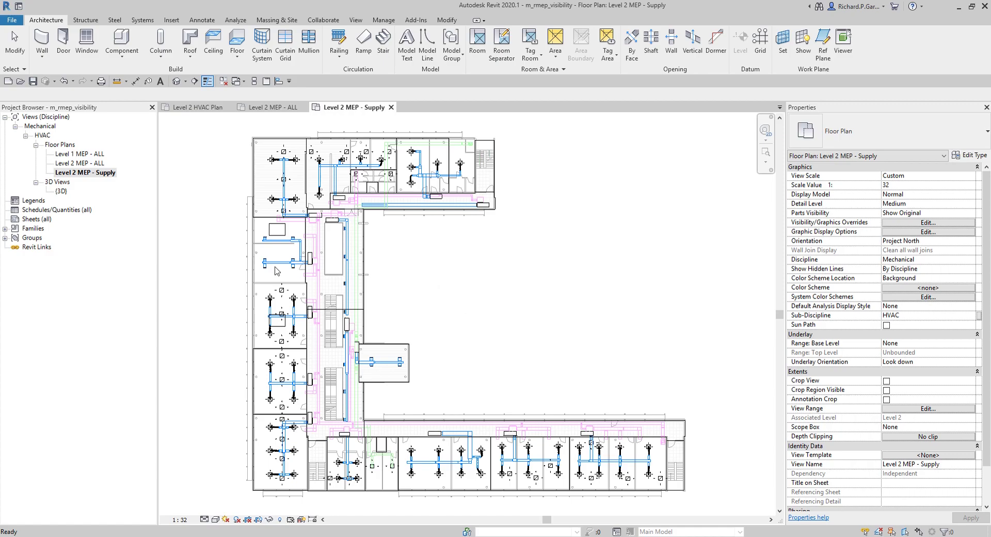
pyautogui.rightClick(84, 155)
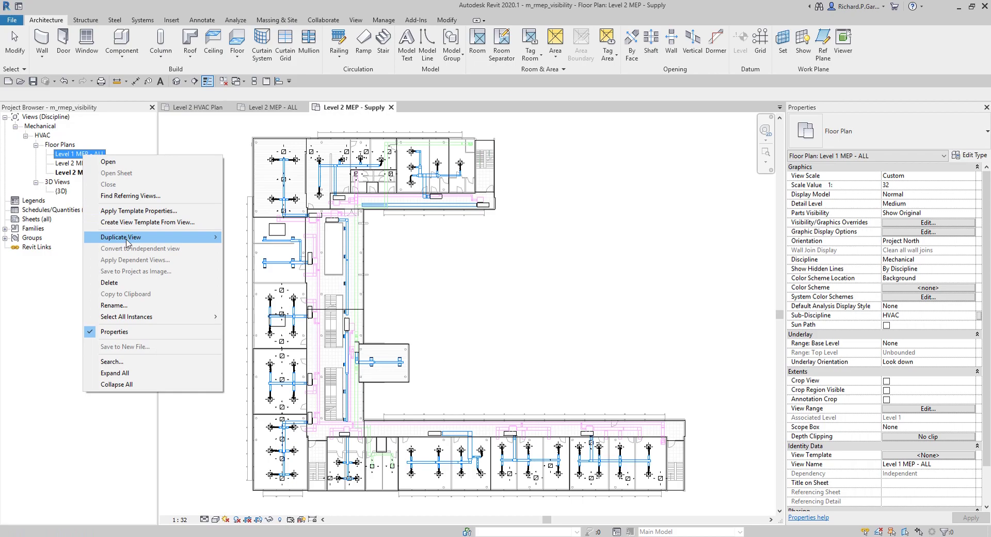
pyautogui.moveTo(126, 239)
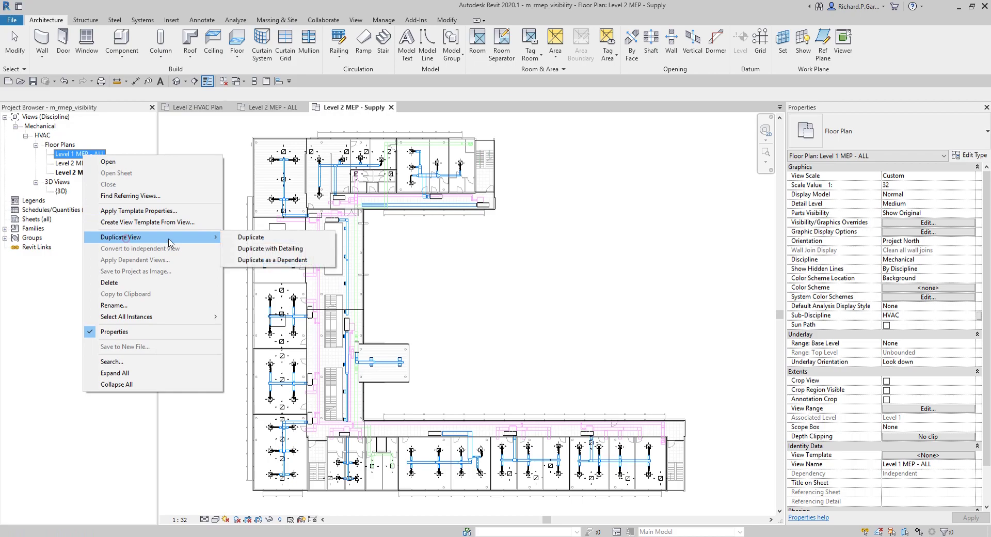
pyautogui.click(252, 239)
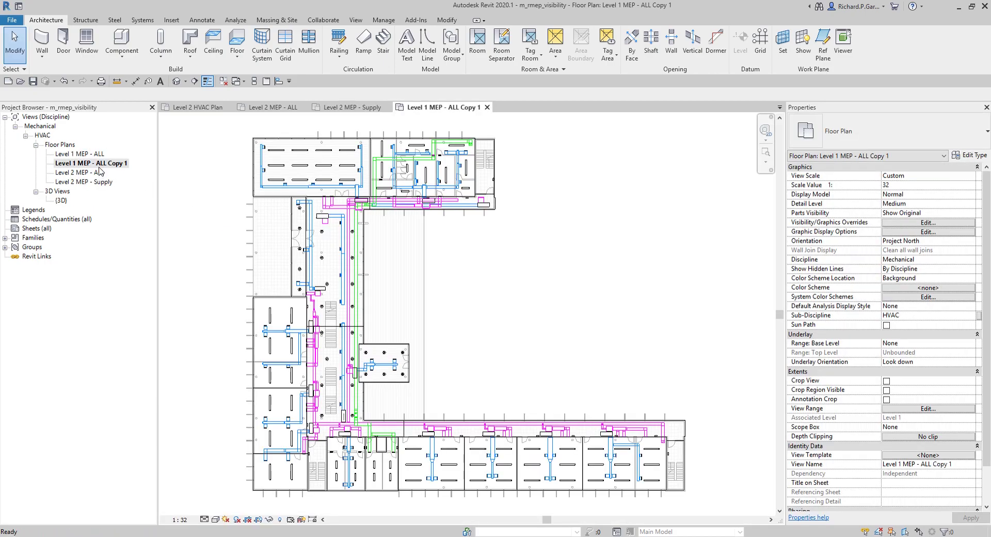
# Step: Rename the duplicated Level 1 floor plan view as "Level 1 MEP - Supply"
pyautogui.rightClick(99, 166)
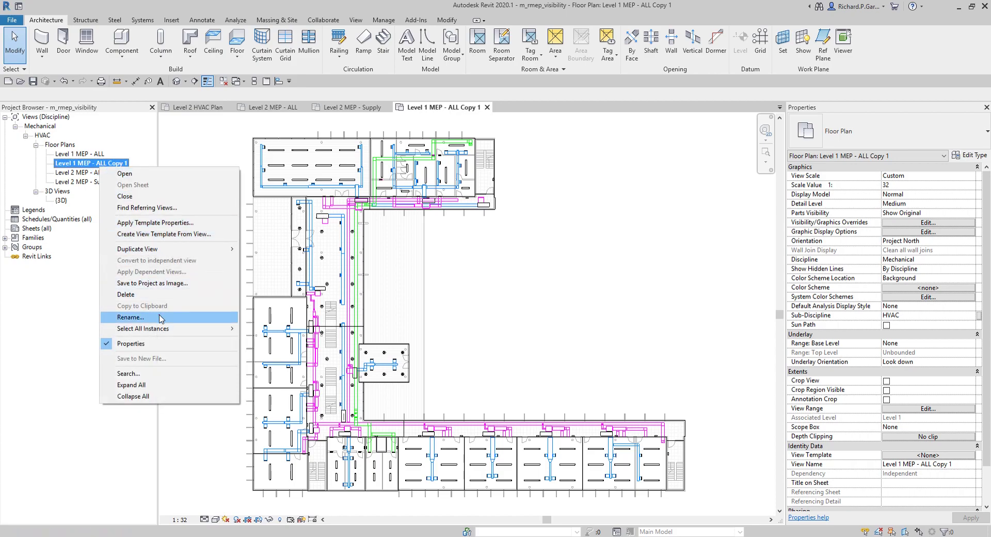
pyautogui.click(130, 317)
pyautogui.click(95, 163)
pyautogui.moveTo(95, 163); pyautogui.dragTo(157, 163)
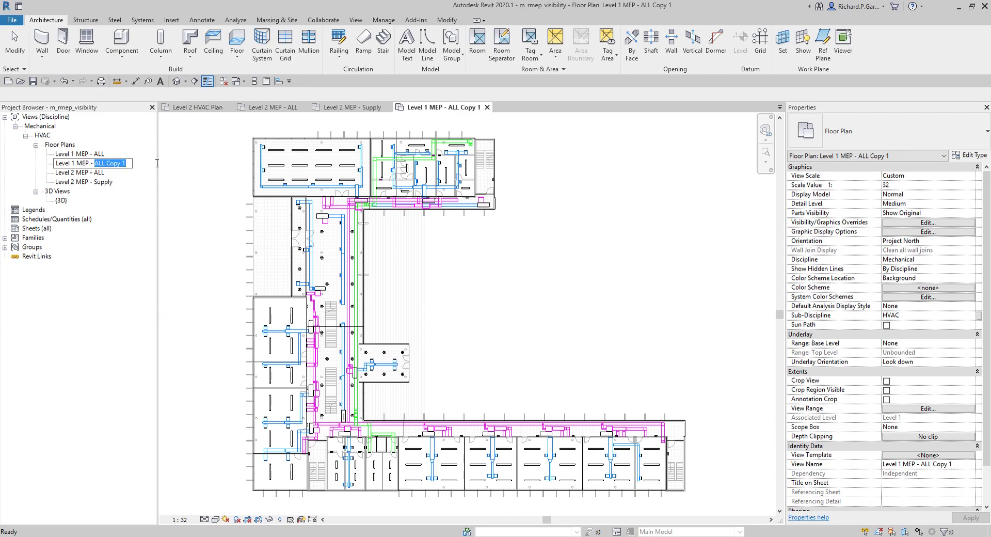
pyautogui.write('Suppl')
pyautogui.press('Return')
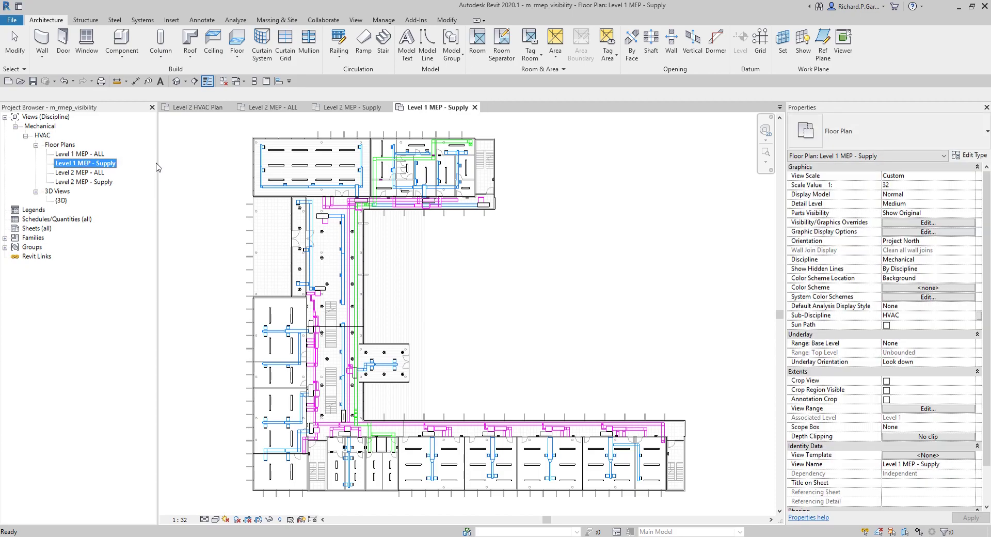
pyautogui.click(93, 172)
pyautogui.click(94, 164)
pyautogui.click(495, 272)
pyautogui.click(534, 283)
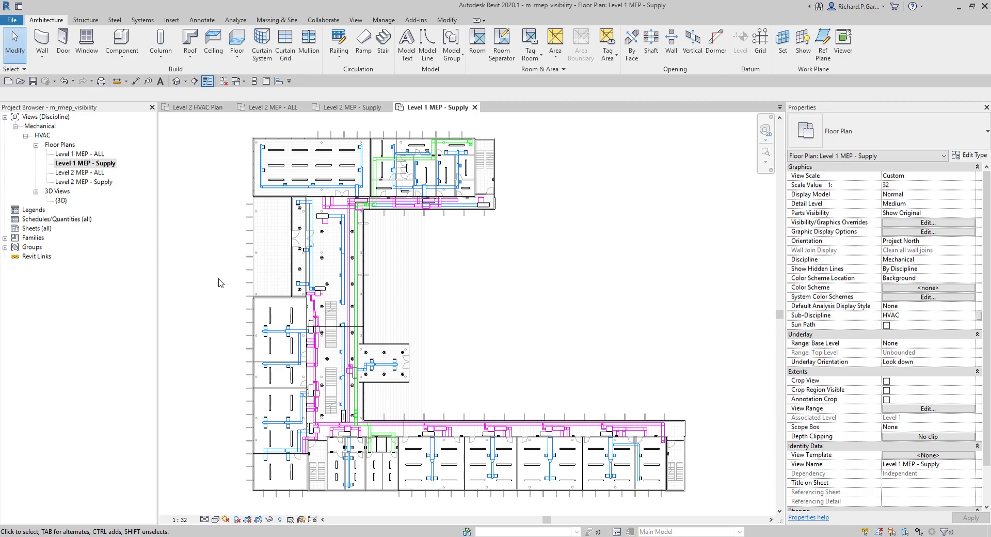
# Step: Apply the properties of the MEP Supply view template to the Level 1 MEP - Supply floor plan
pyautogui.click(79, 164)
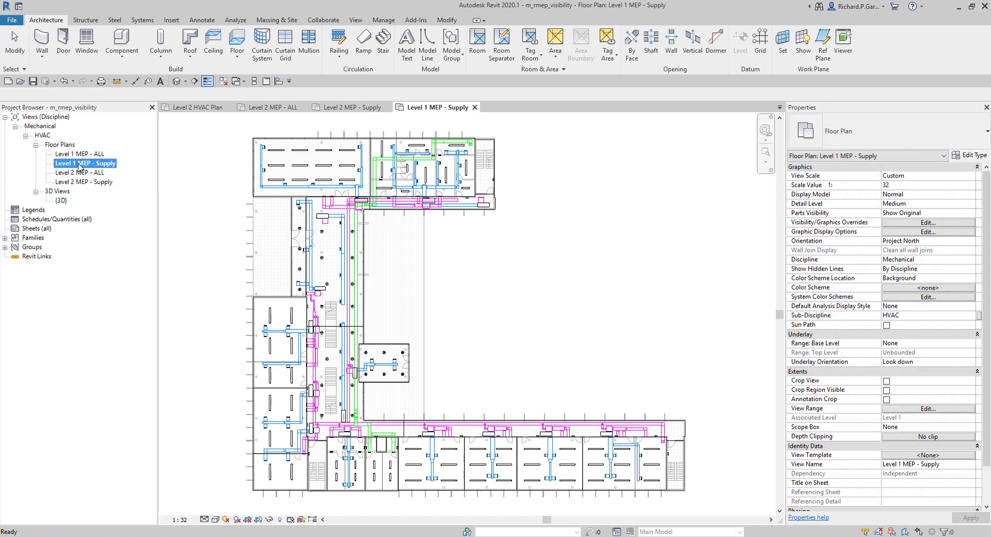
pyautogui.rightClick(79, 165)
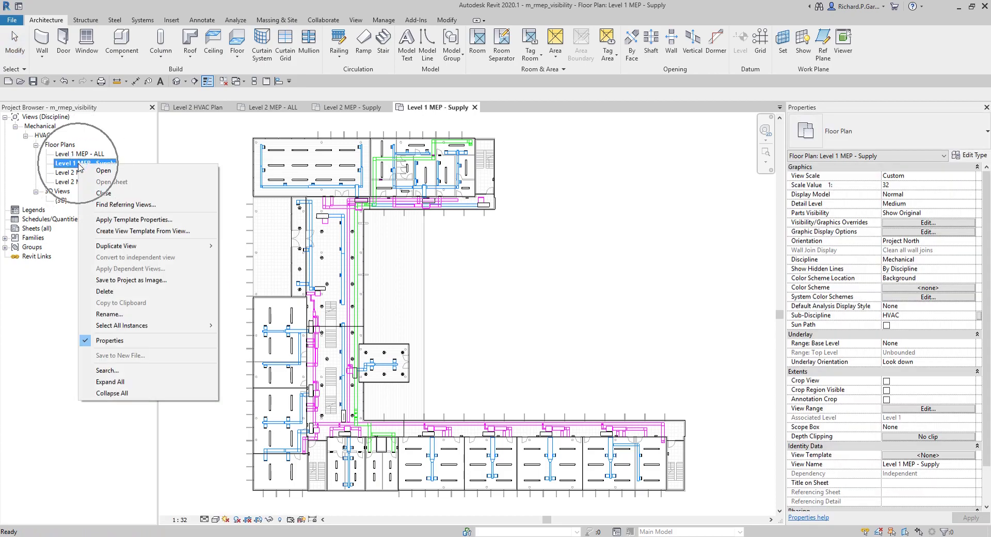
pyautogui.click(125, 221)
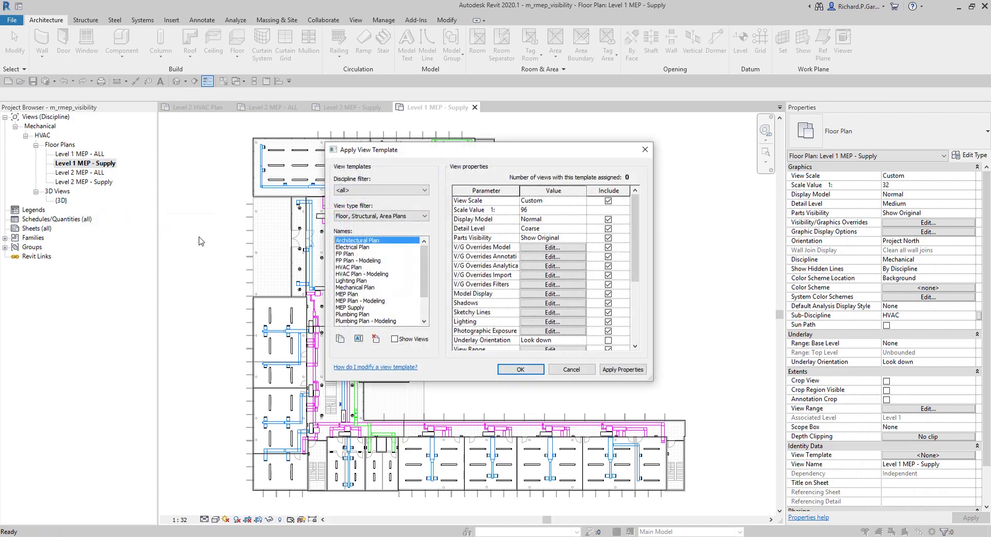
pyautogui.moveTo(421, 256); pyautogui.dragTo(425, 282)
pyautogui.click(357, 274)
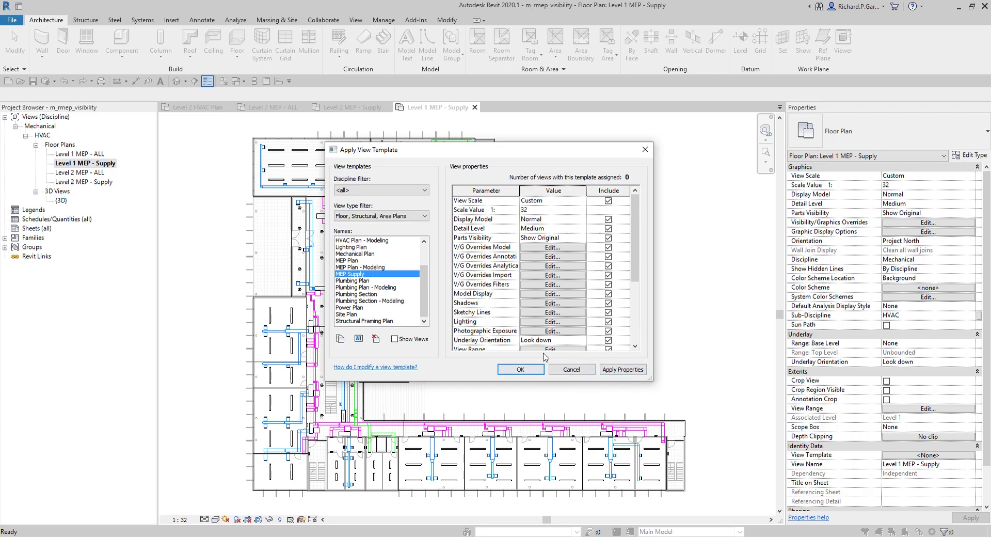
pyautogui.click(521, 369)
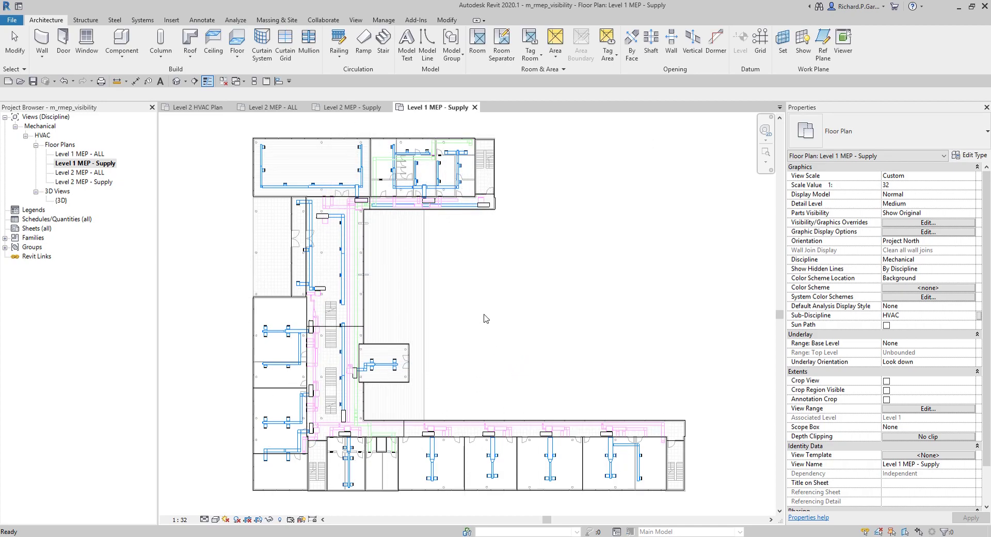
pyautogui.click(220, 185)
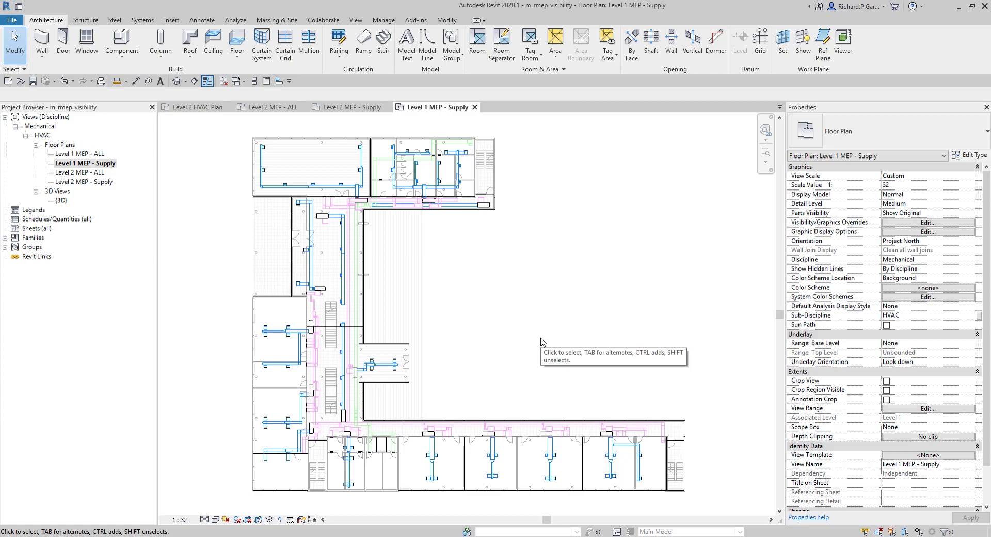
pyautogui.click(94, 181)
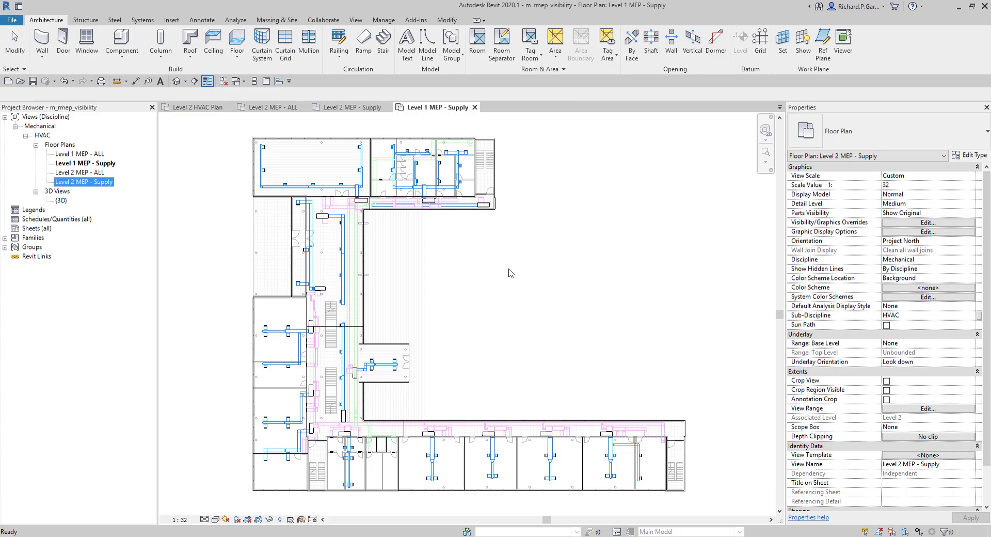
pyautogui.click(552, 284)
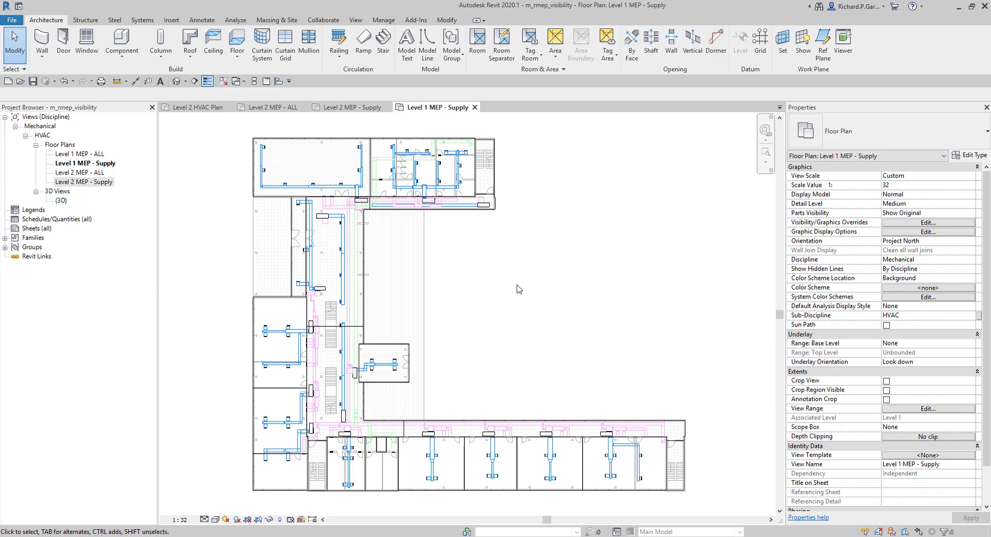
# Step: Select all four HVAC floor plan views together and check the view template command offered for them
pyautogui.click(86, 154)
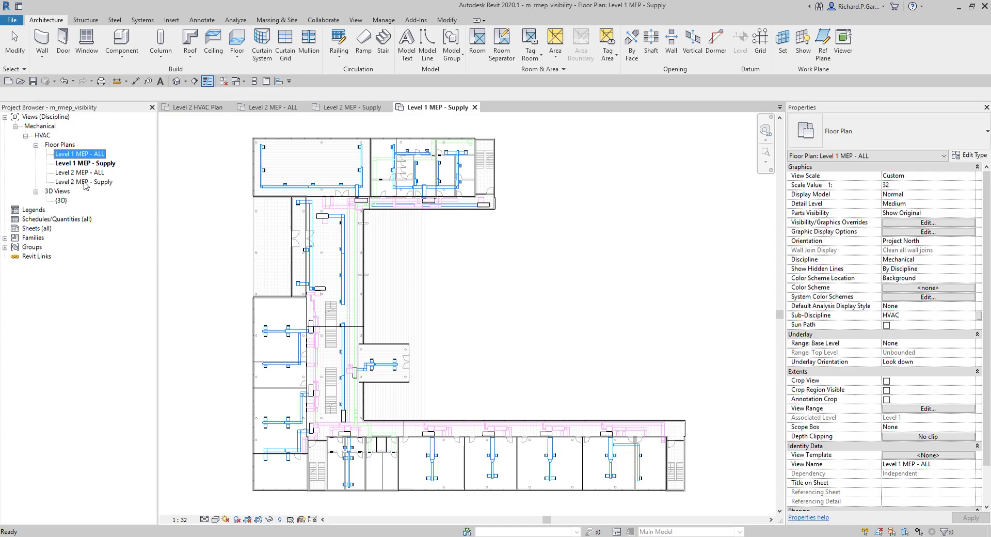
pyautogui.keyDown('shift'); pyautogui.click(86, 183); pyautogui.keyUp('shift')
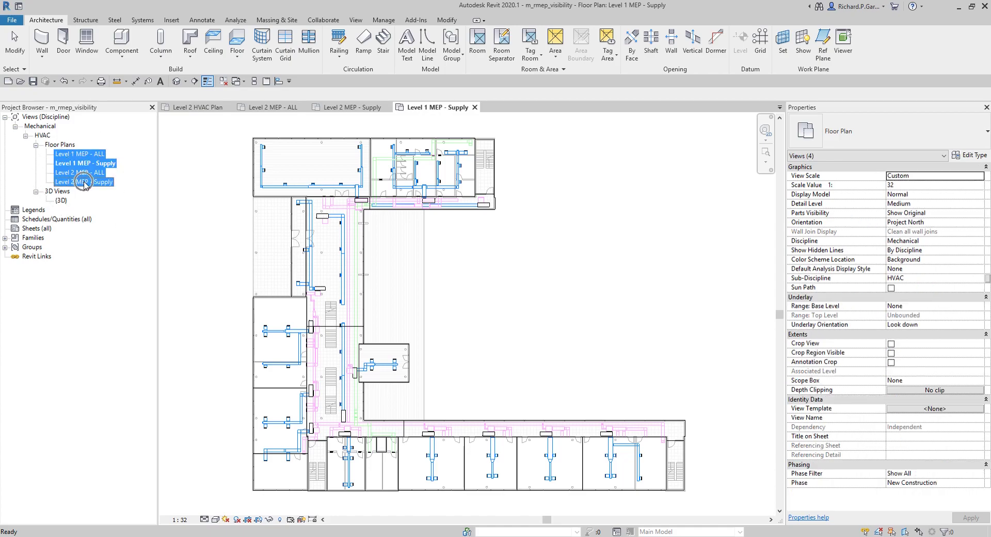
pyautogui.rightClick(85, 183)
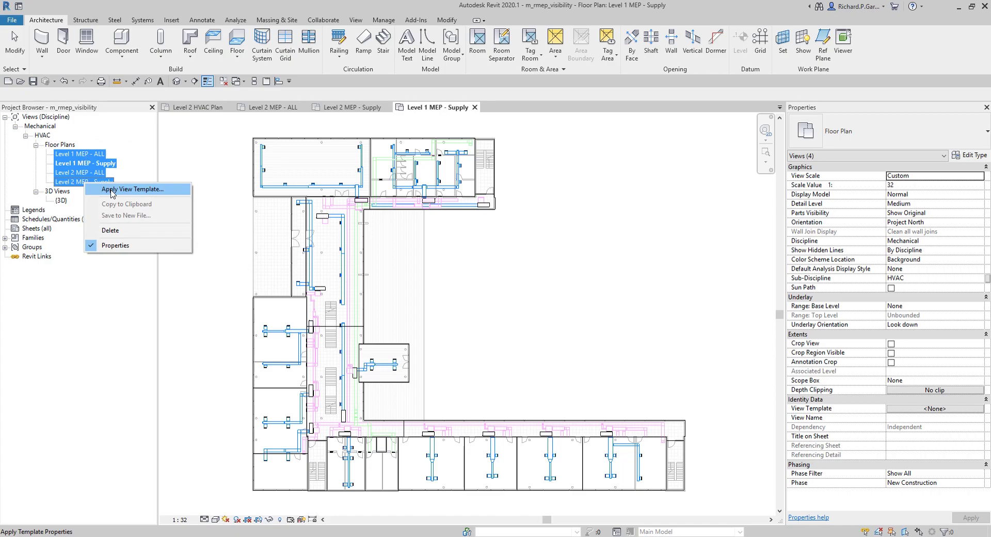
pyautogui.click(541, 275)
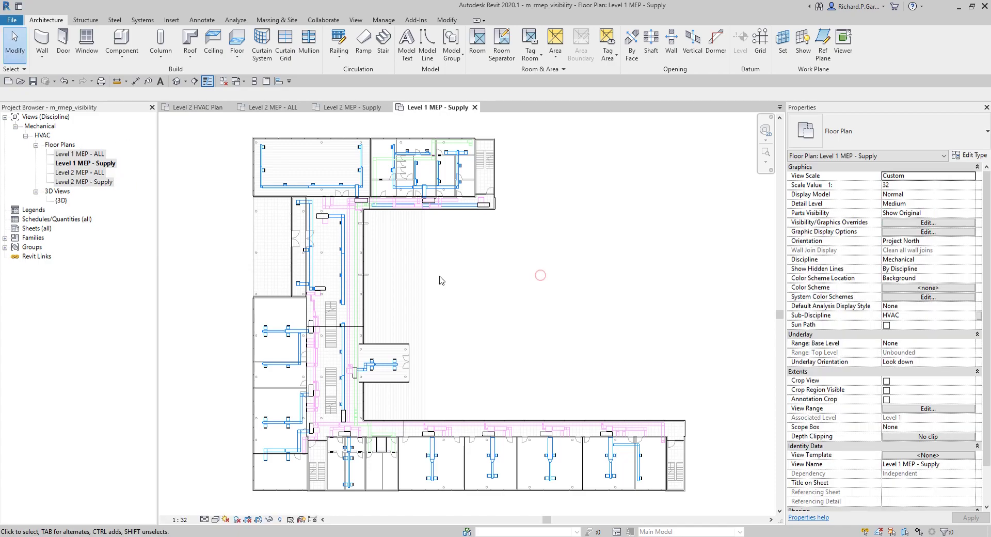
pyautogui.click(110, 164)
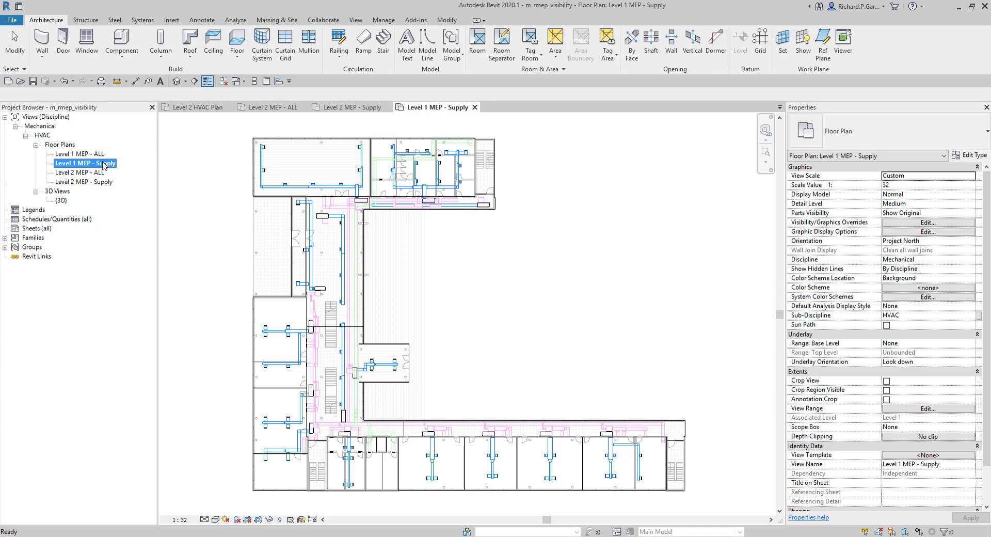
pyautogui.click(581, 266)
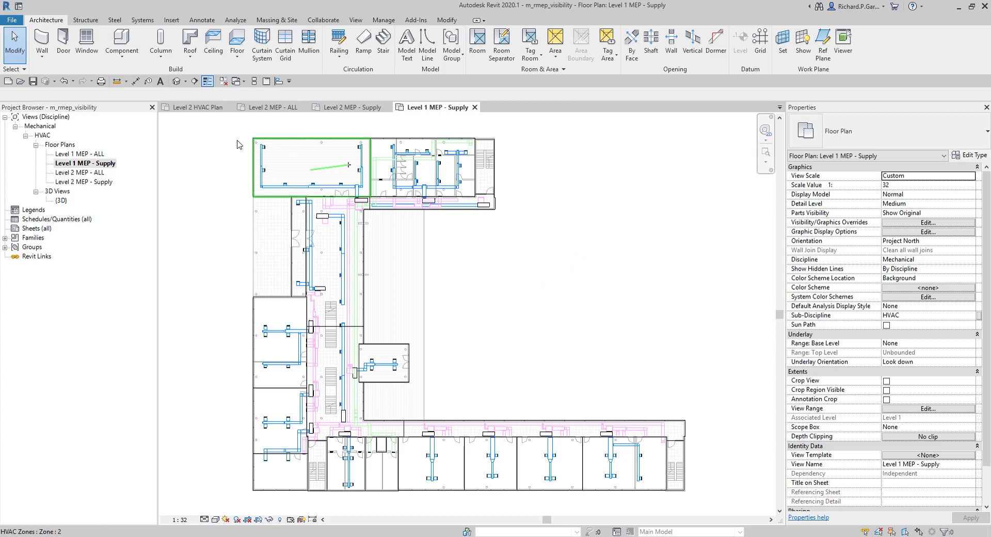
pyautogui.click(101, 165)
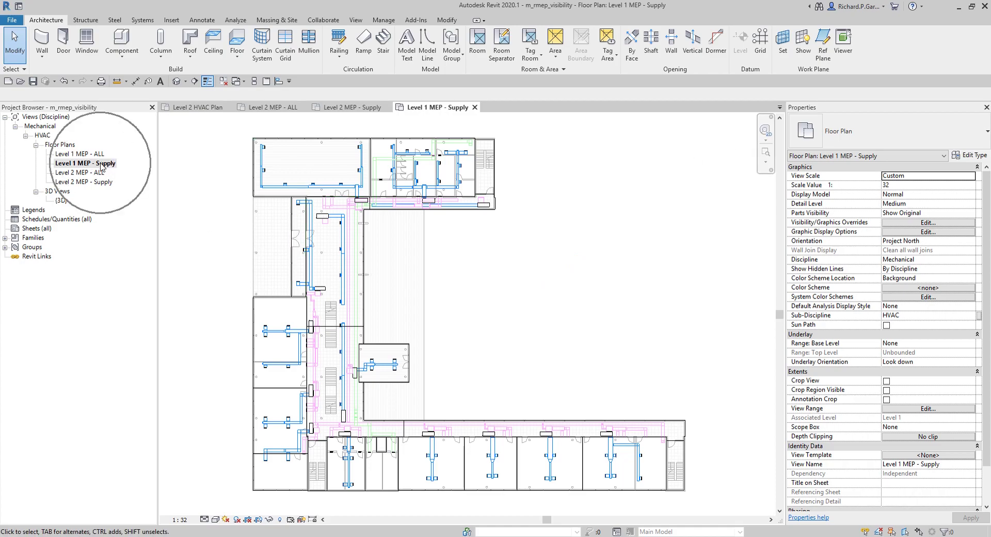
pyautogui.click(812, 112)
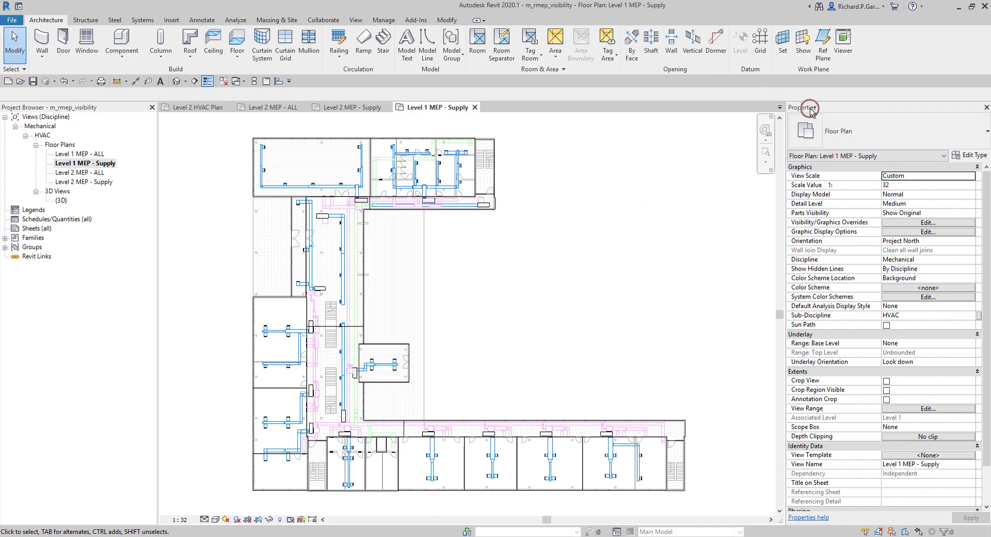
pyautogui.click(812, 458)
# Step: Open the Level 2 MEP - Supply floor plan and assign MEP Supply as its view template in the view properties
pyautogui.doubleClick(92, 183)
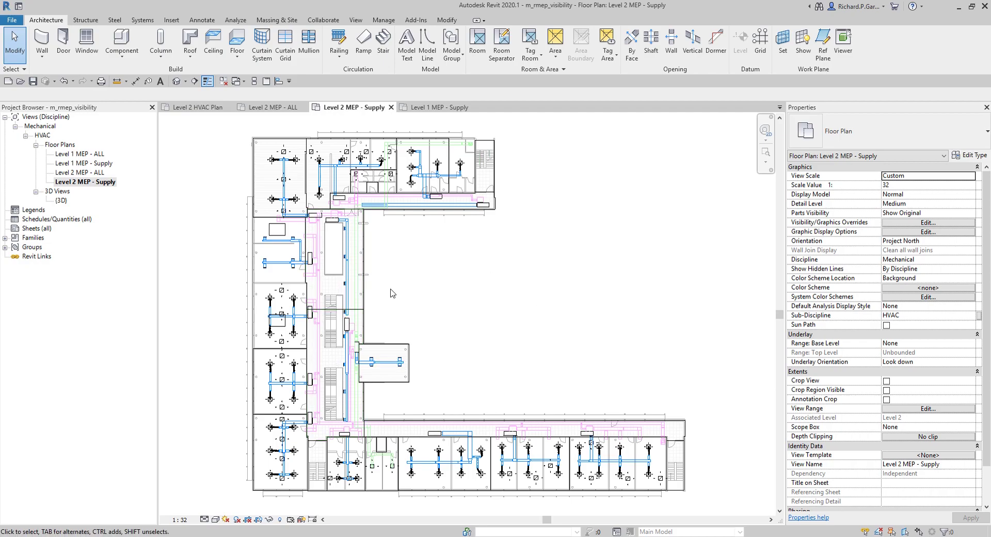
pyautogui.click(919, 455)
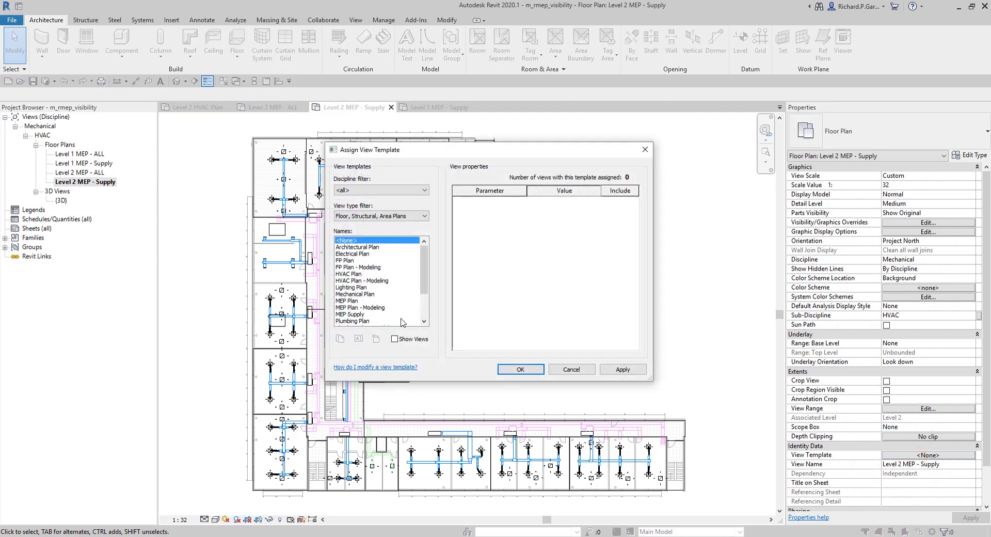
pyautogui.click(353, 287)
pyautogui.scroll(-2, 354, 292)
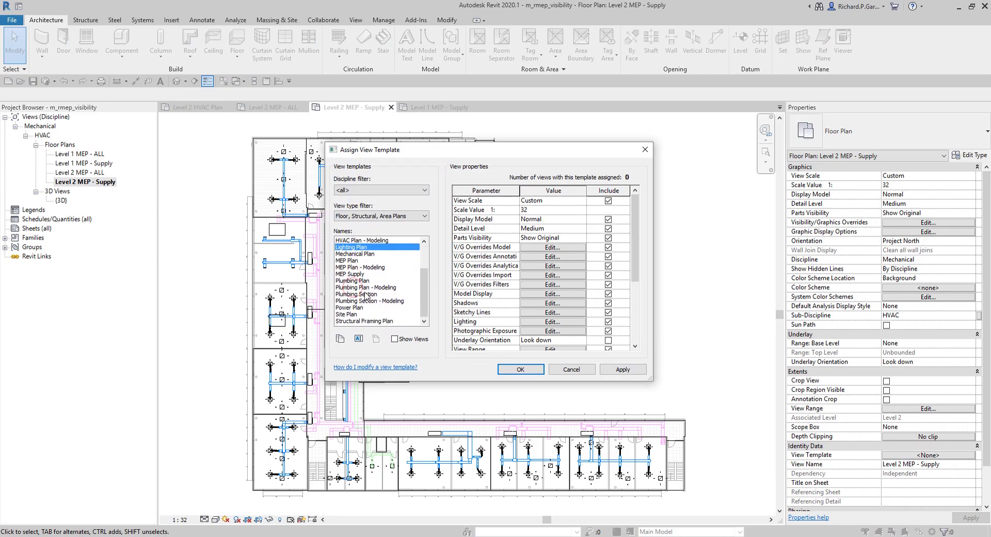
pyautogui.click(356, 275)
pyautogui.click(525, 370)
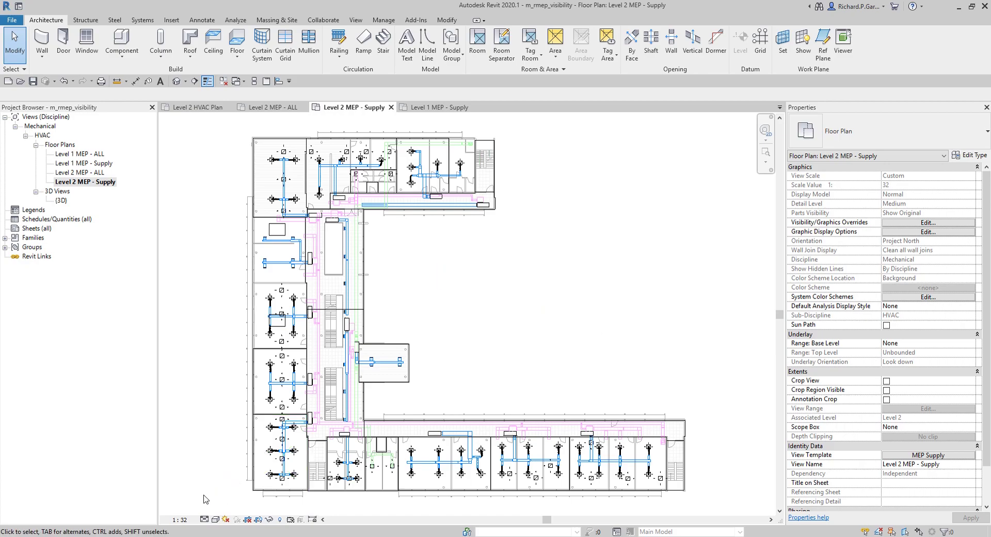
# Step: Check whether the scale, detail level and visual style of Level 2 MEP - Supply can be changed with the template assigned
pyautogui.click(184, 522)
pyautogui.click(182, 519)
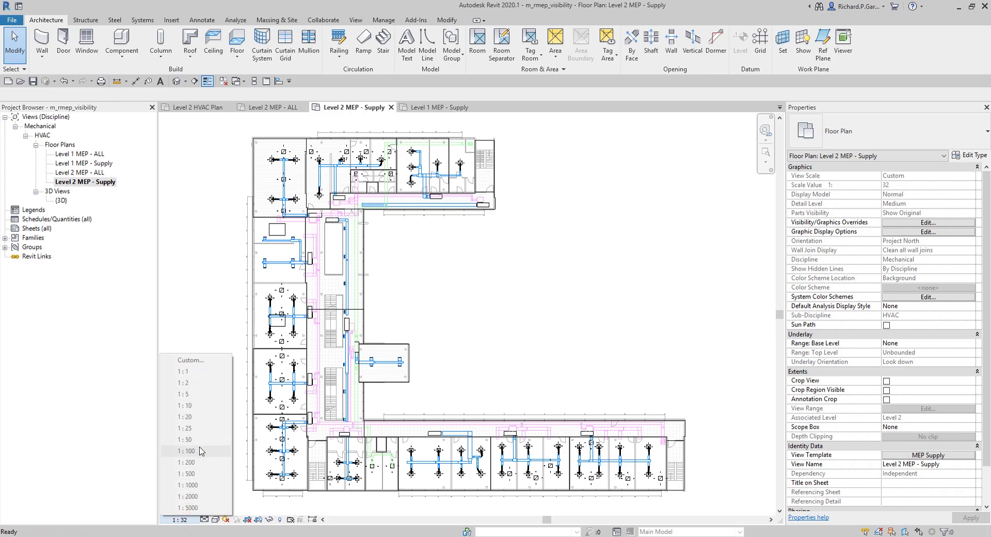
pyautogui.click(197, 287)
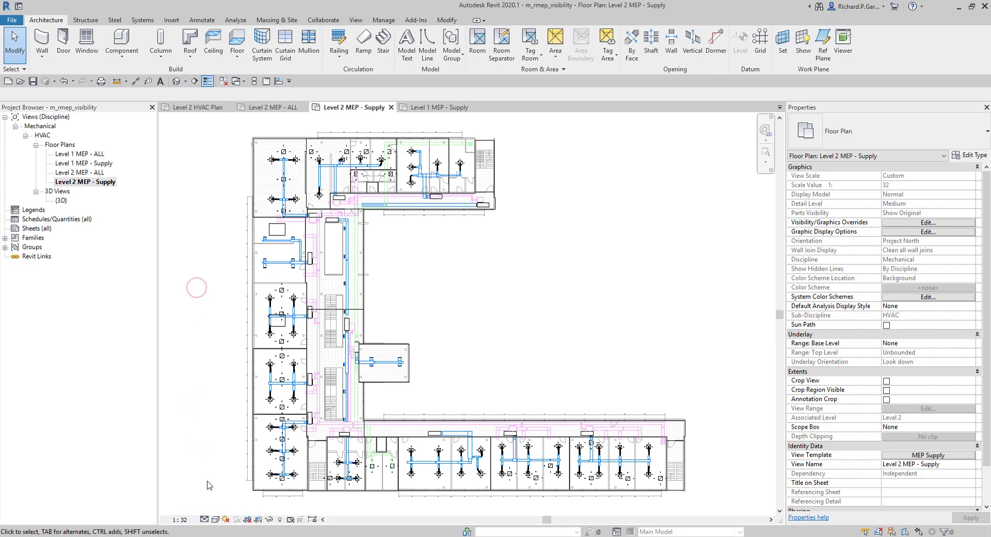
pyautogui.click(205, 519)
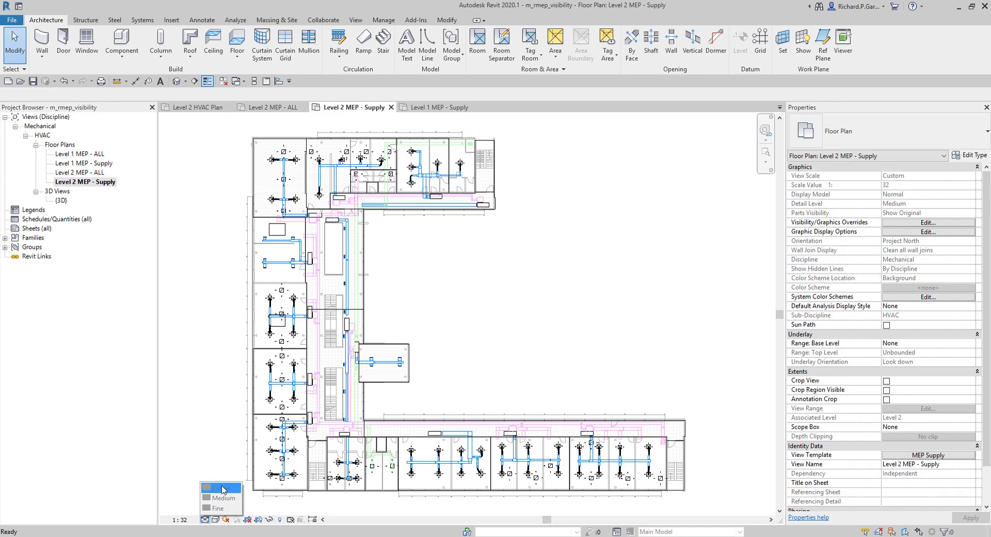
pyautogui.click(212, 452)
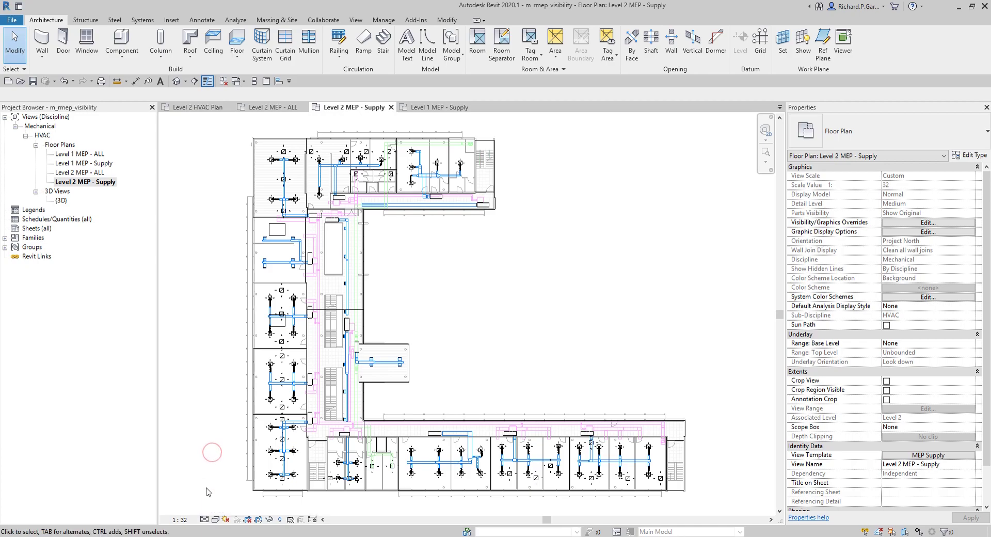
pyautogui.click(217, 520)
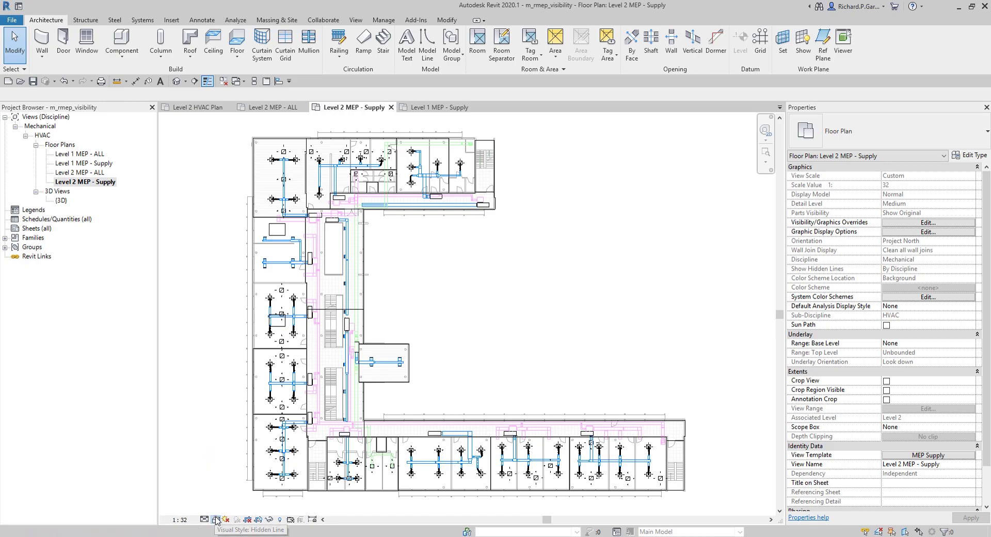
pyautogui.click(491, 340)
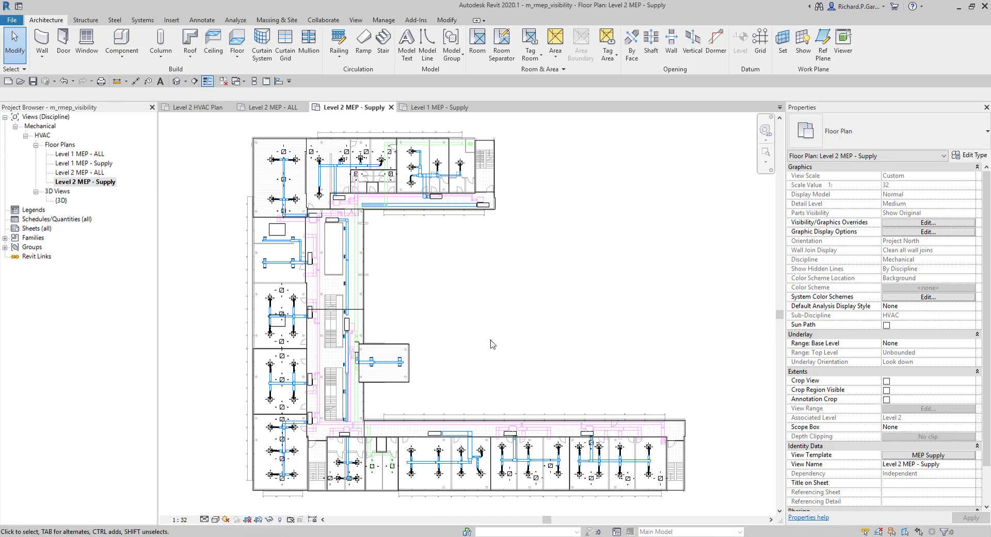
# Step: Open the Level 1 MEP - Supply floor plan view
pyautogui.click(845, 120)
pyautogui.doubleClick(74, 163)
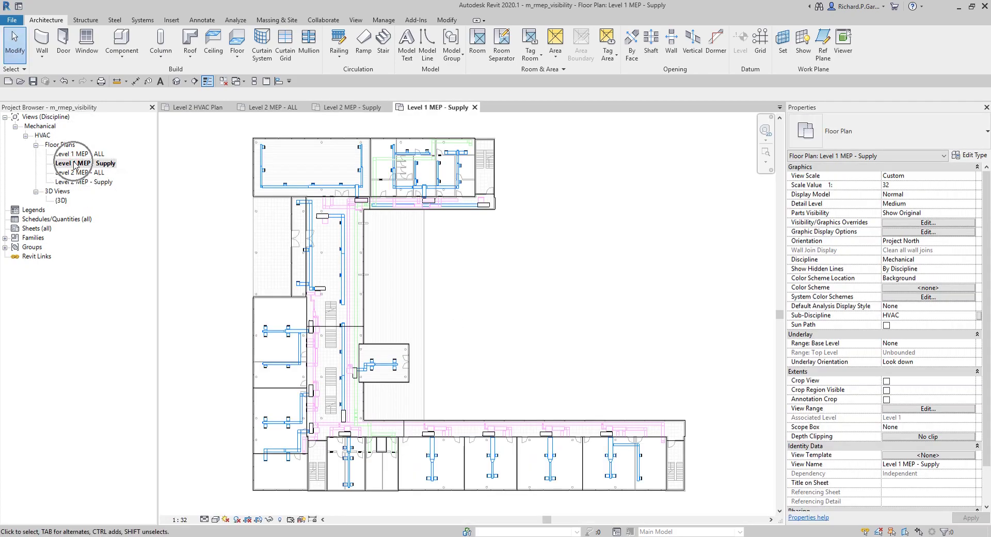
# Step: Check the template command offered for Level 1 MEP - Supply and whether its view scale can be changed
pyautogui.rightClick(73, 164)
pyautogui.click(119, 219)
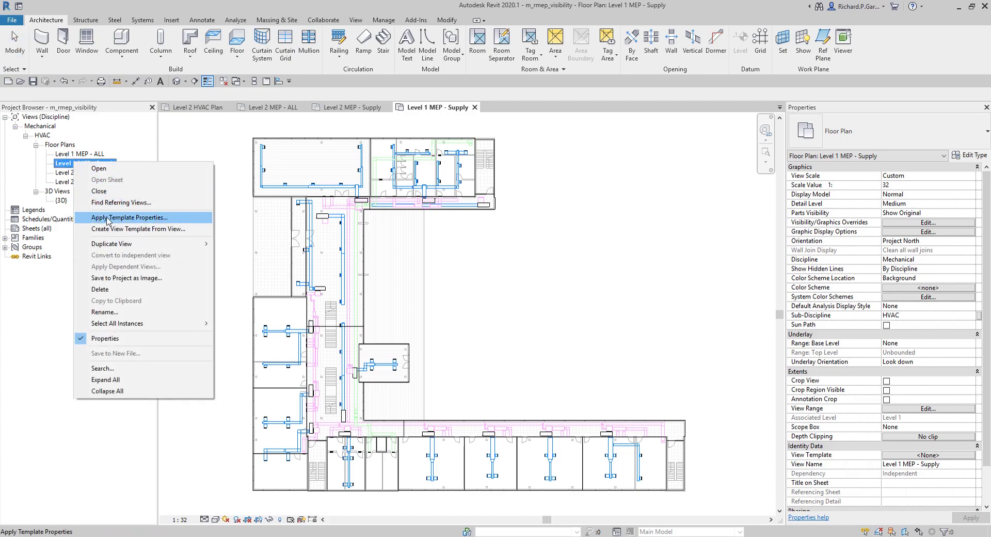
pyautogui.click(66, 165)
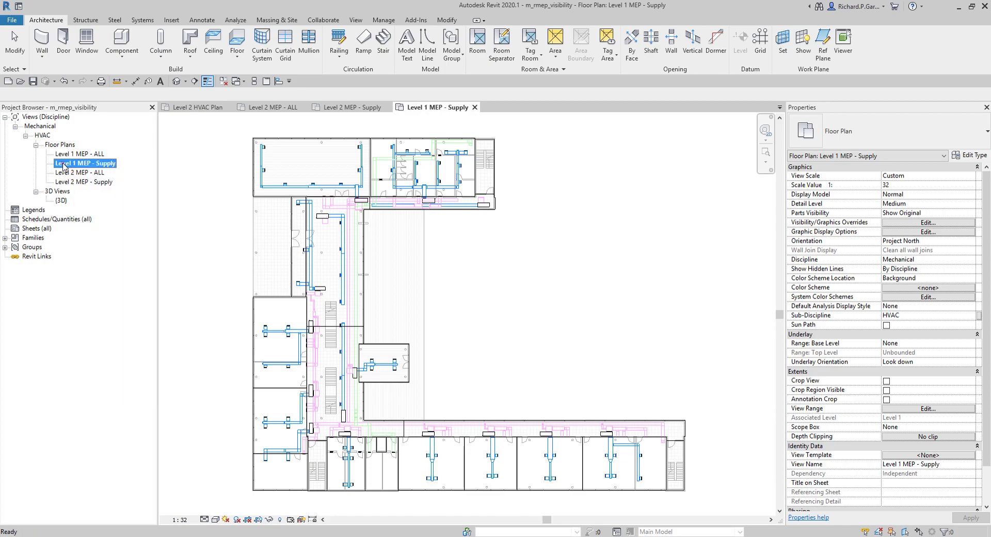
pyautogui.click(572, 293)
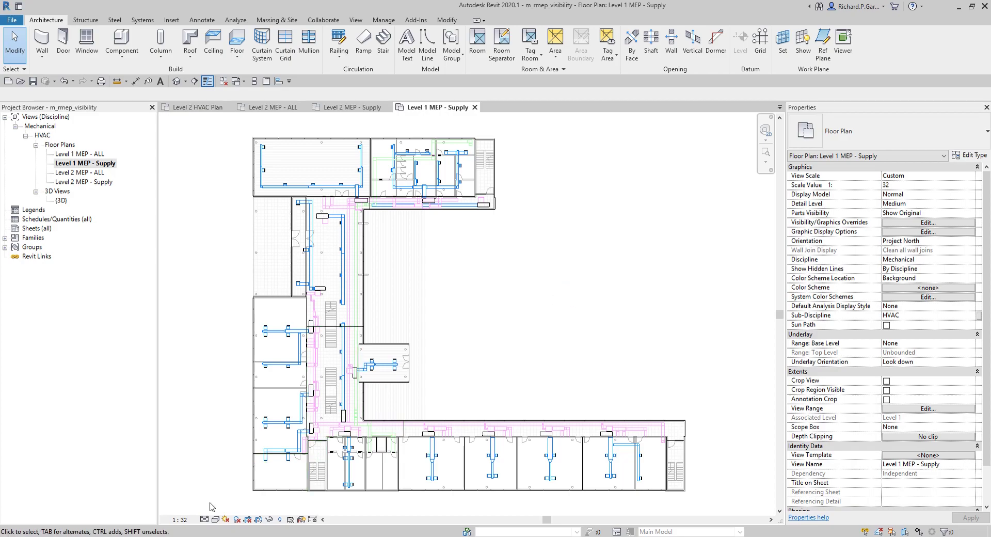
pyautogui.click(180, 520)
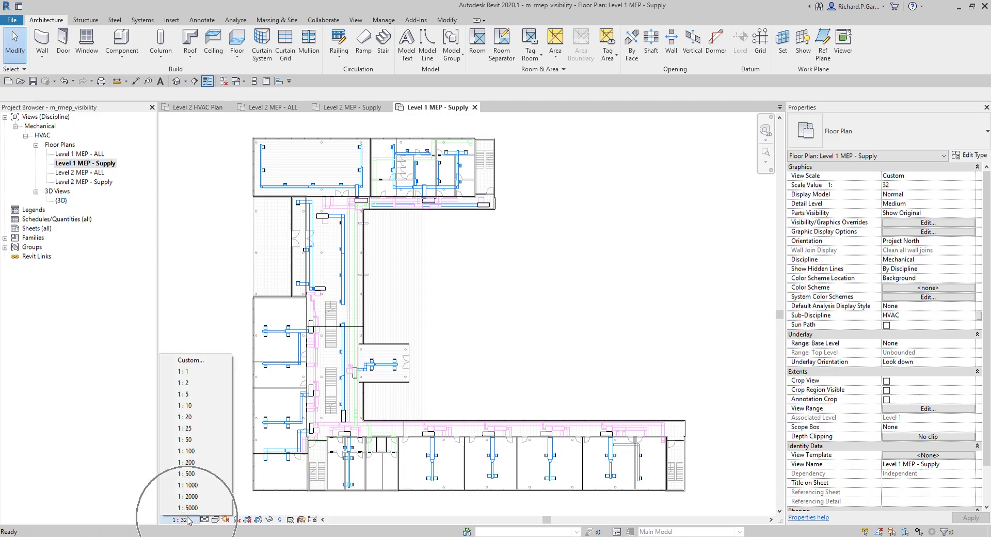
pyautogui.click(245, 510)
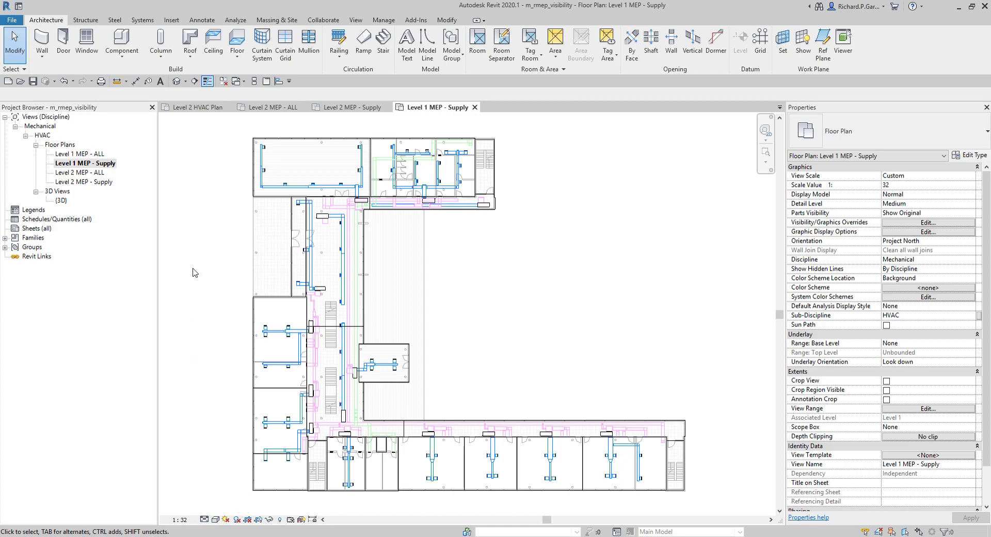
# Step: Open Level 2 MEP - Supply and review the annotation, analytical, imported and filter settings in its visibility/graphic overrides
pyautogui.doubleClick(104, 183)
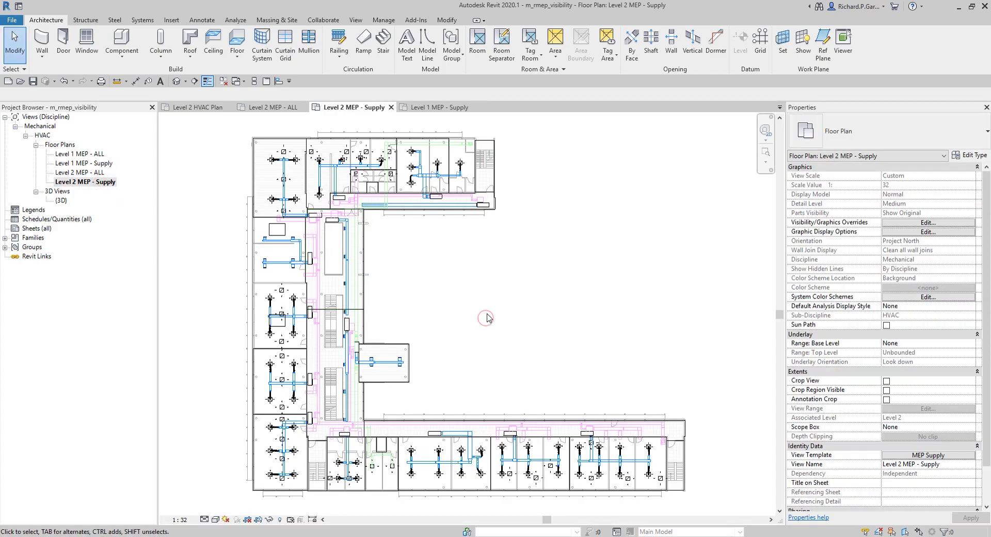
pyautogui.press('v')
pyautogui.press('g')
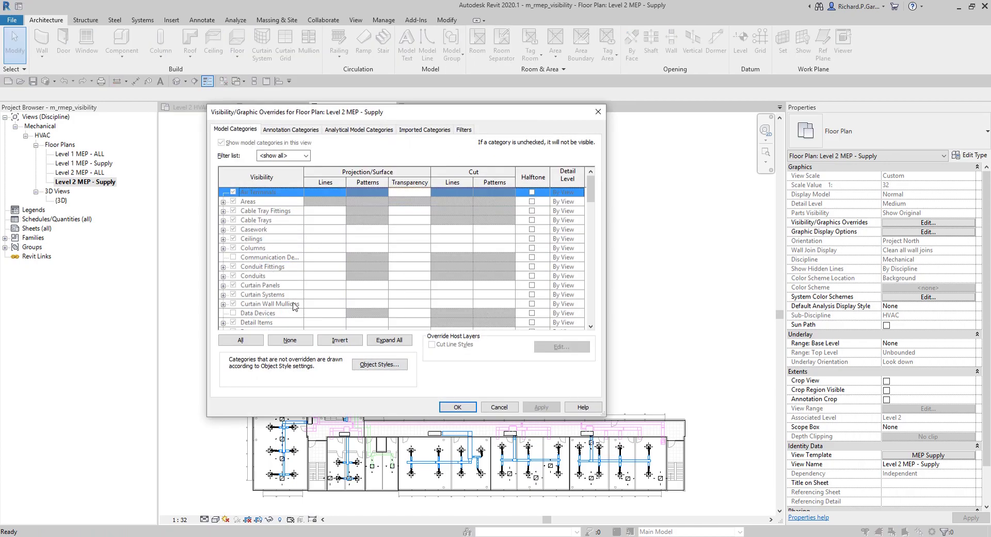
pyautogui.click(297, 129)
pyautogui.click(353, 129)
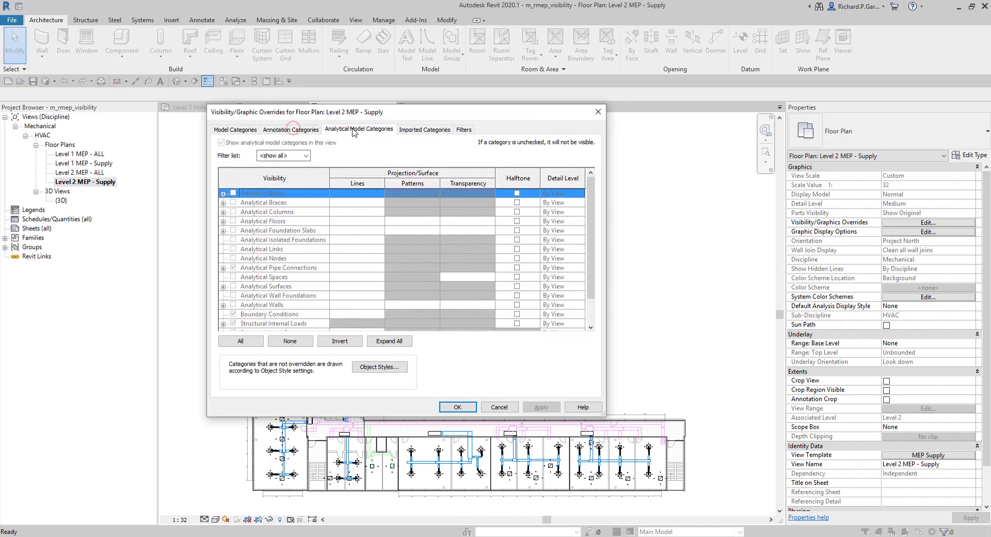
pyautogui.click(417, 131)
pyautogui.click(464, 130)
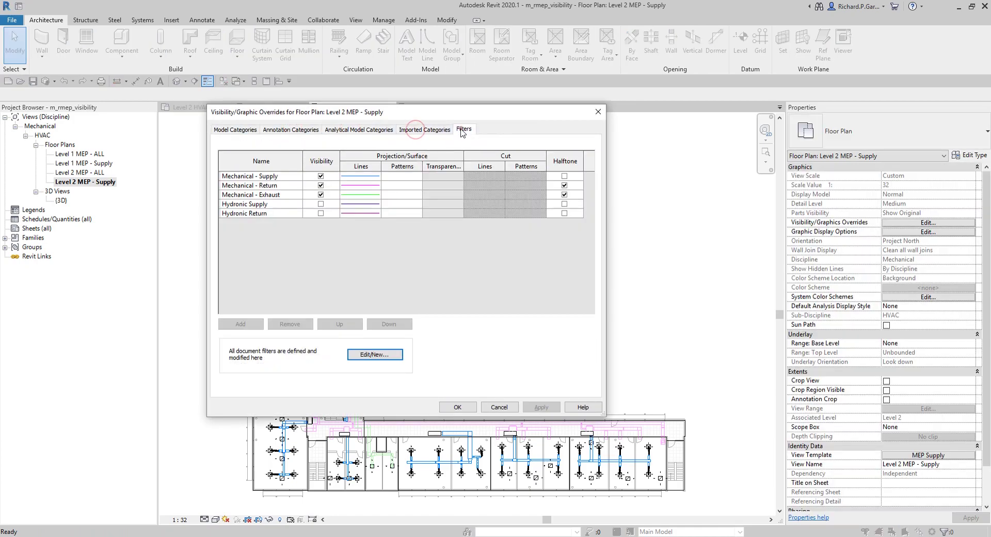
# Step: Check whether the model category overrides and the view scale of Level 2 MEP - Supply can be edited
pyautogui.click(238, 131)
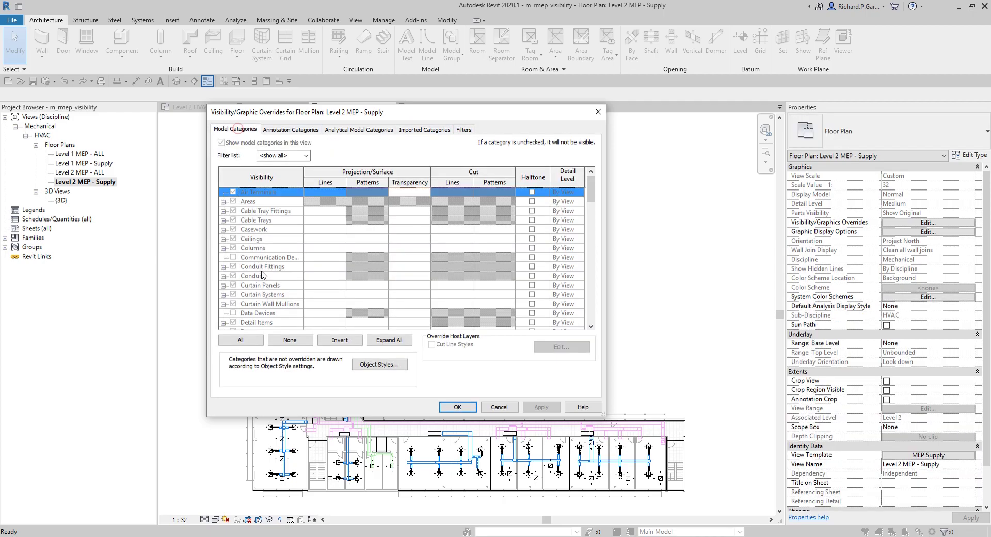
pyautogui.click(254, 240)
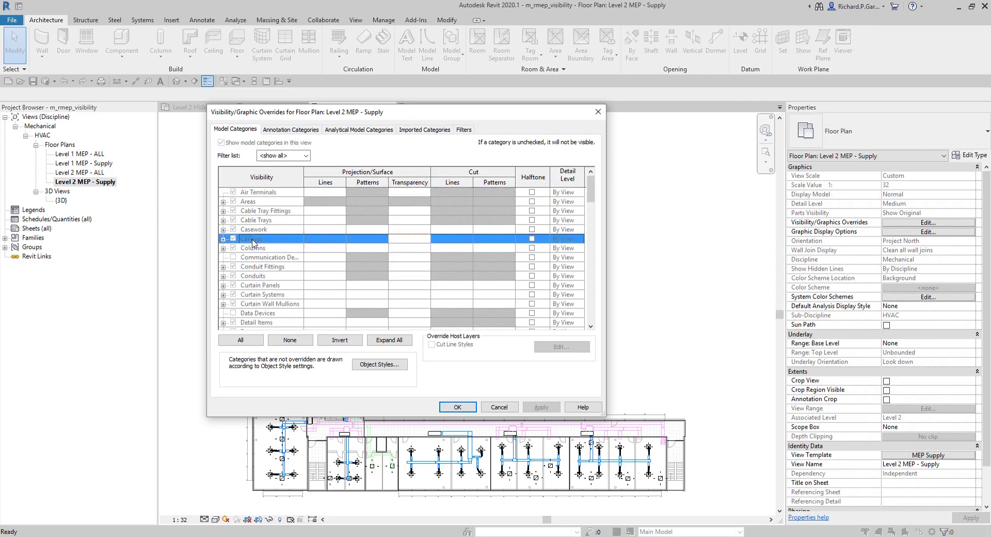
pyautogui.click(260, 221)
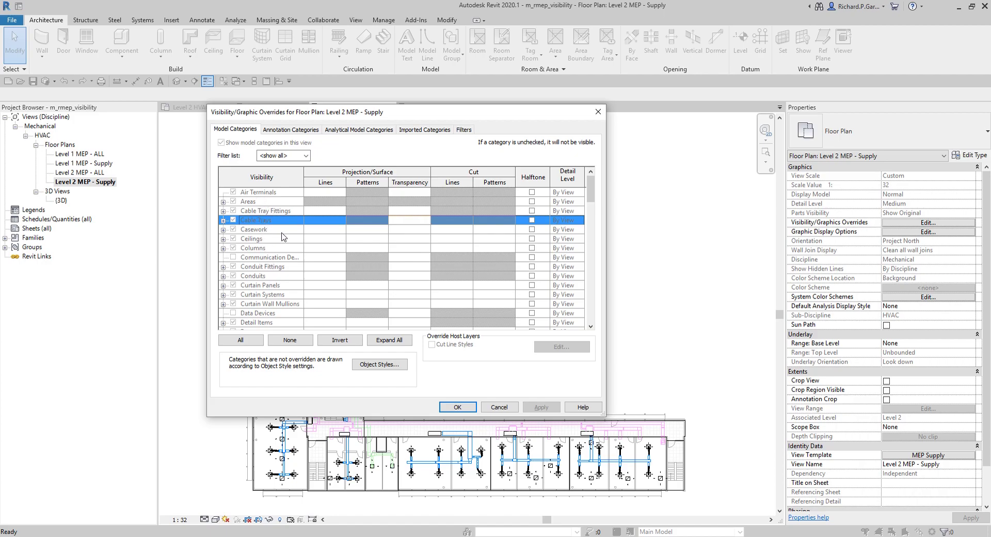
pyautogui.click(501, 409)
pyautogui.click(183, 521)
pyautogui.click(543, 326)
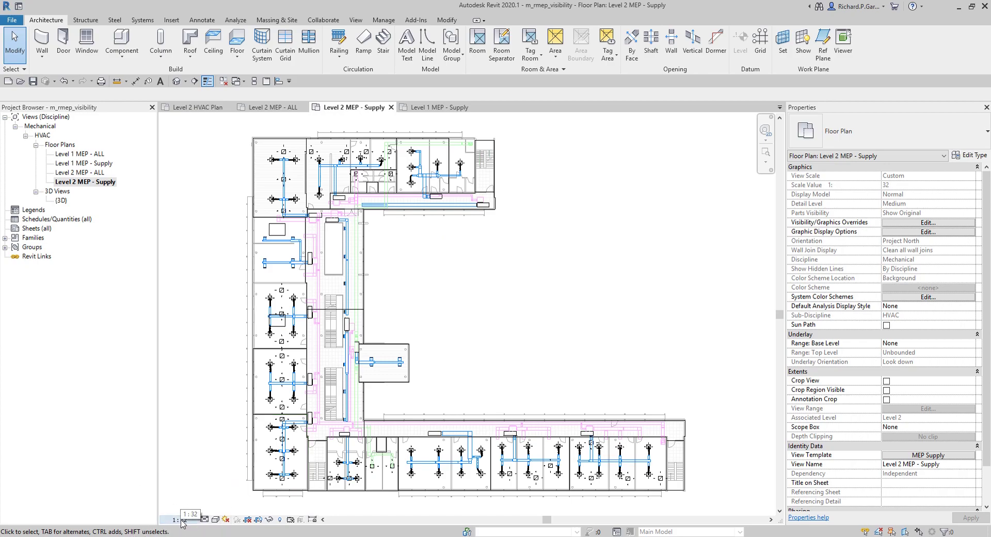
# Step: Duplicate the MEP Supply view template assigned to Level 2 MEP - Supply as MEP Supply_1-50
pyautogui.click(927, 457)
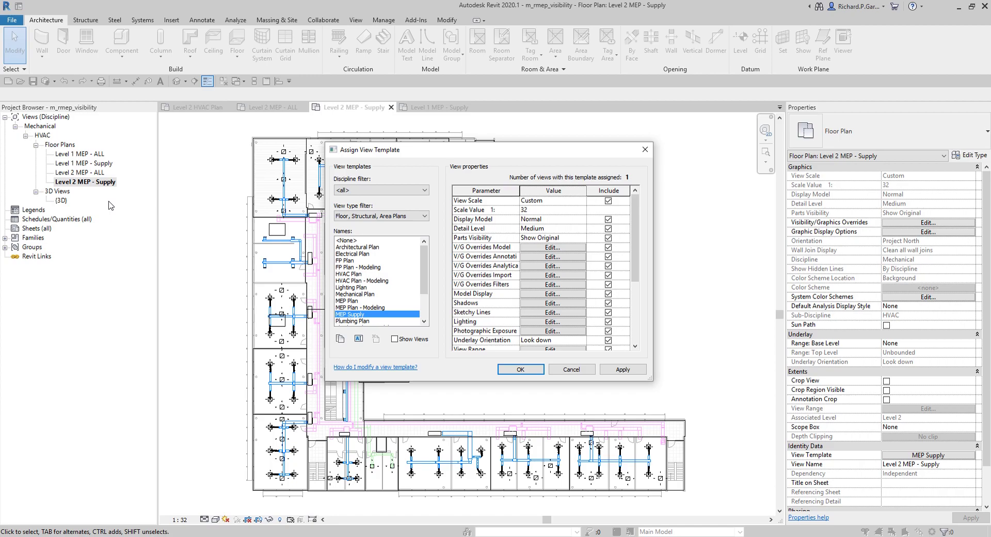
pyautogui.click(364, 316)
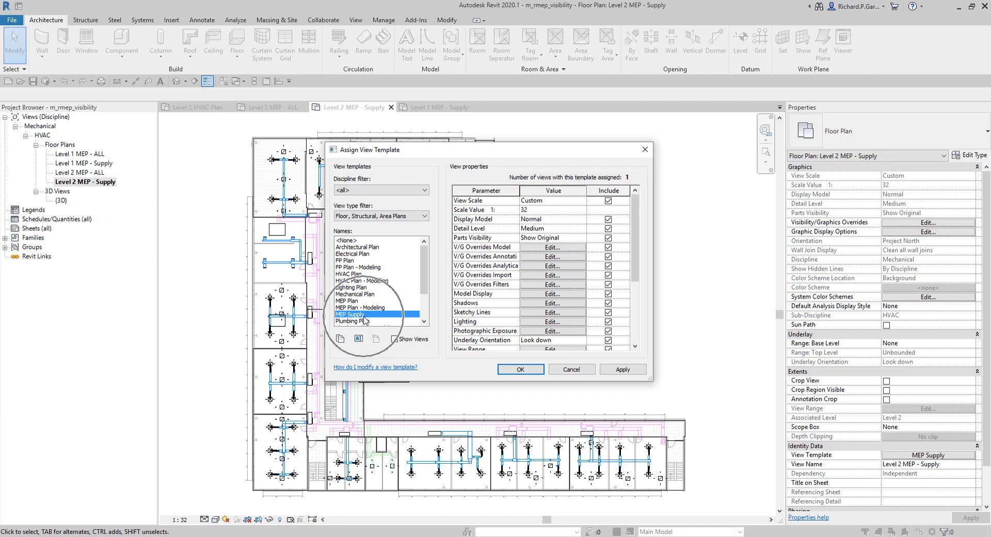
pyautogui.click(260, 392)
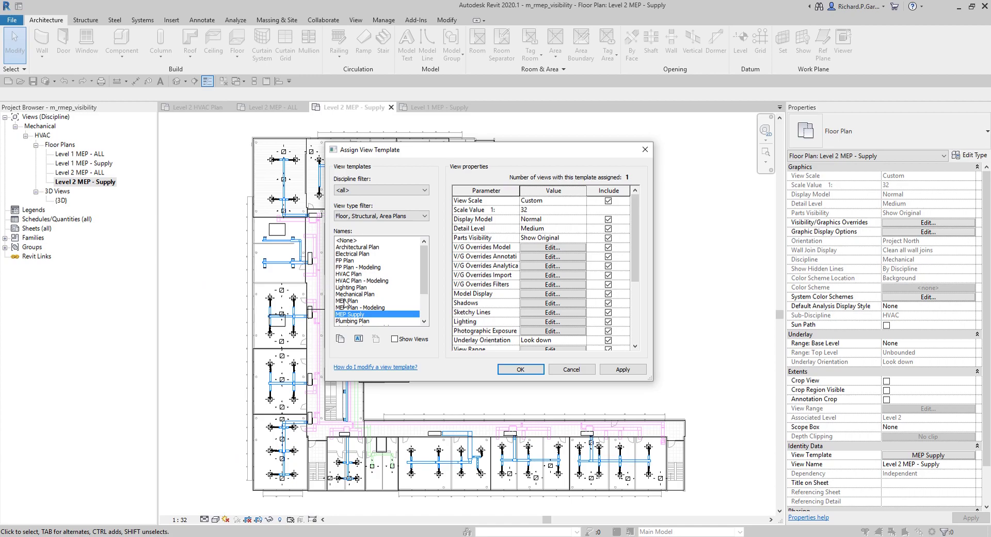
pyautogui.click(359, 319)
pyautogui.click(343, 315)
pyautogui.click(340, 339)
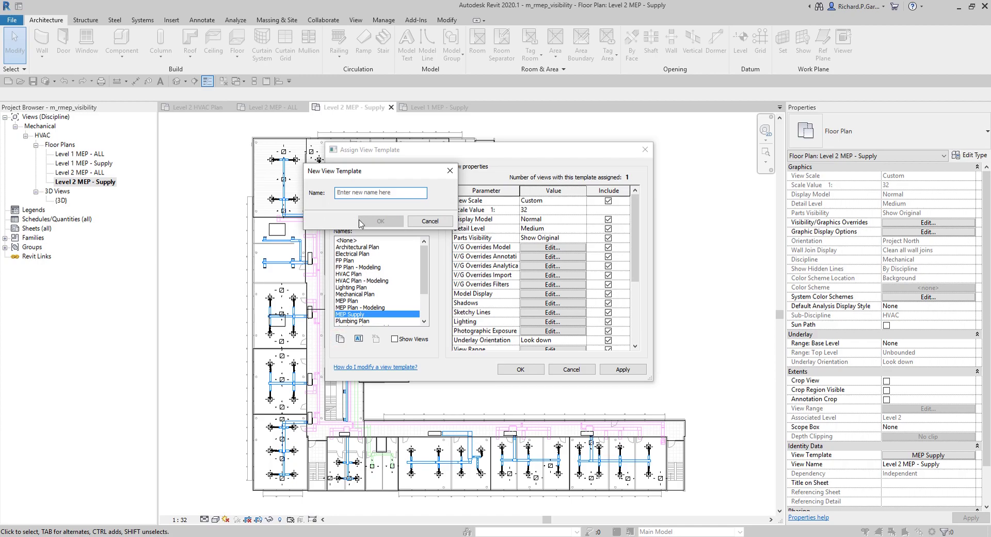
pyautogui.click(347, 193)
pyautogui.write('MEP Supply_')
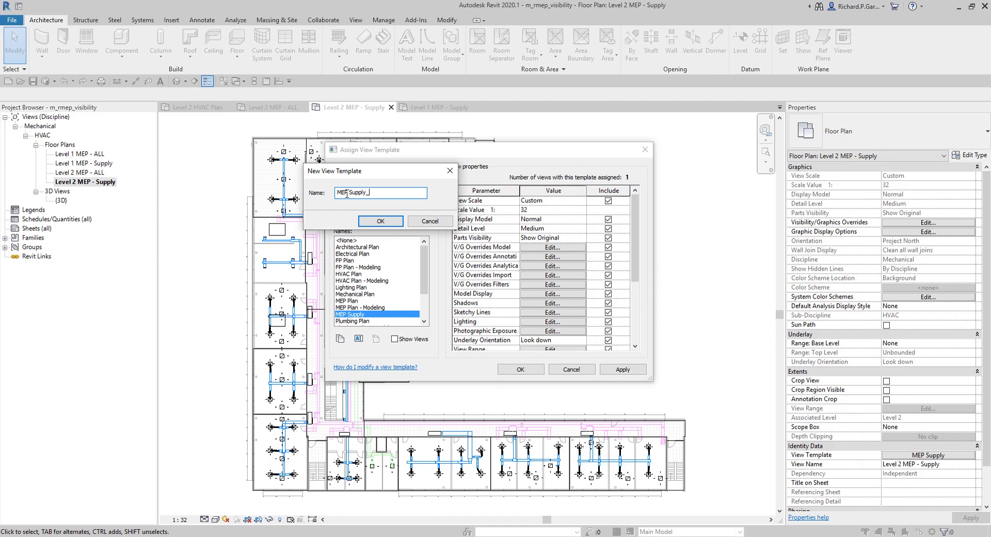
pyautogui.write(' 1-50')
pyautogui.click(382, 221)
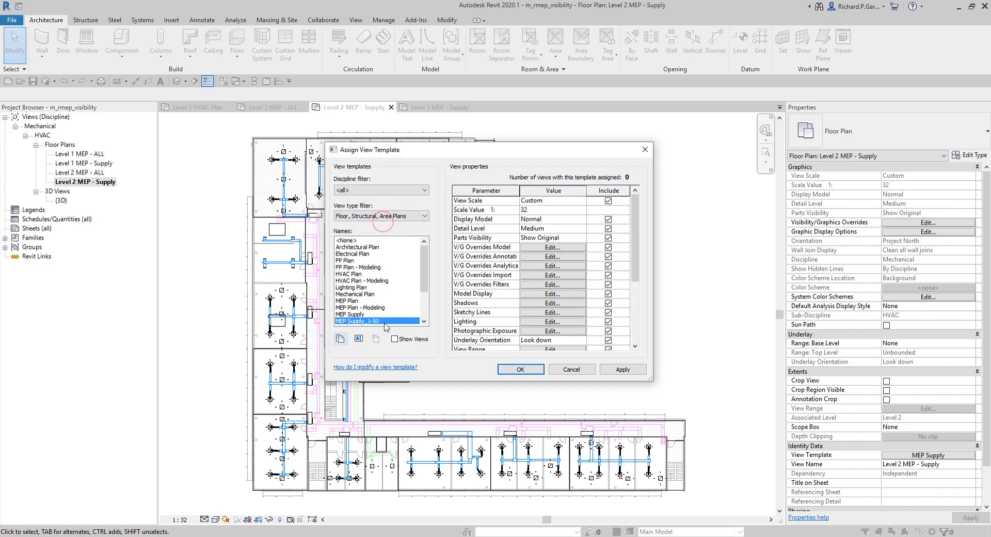
# Step: Set the scale value of the MEP Supply_1-50 template to 50 and assign the template to Level 2 MEP - Supply
pyautogui.click(554, 211)
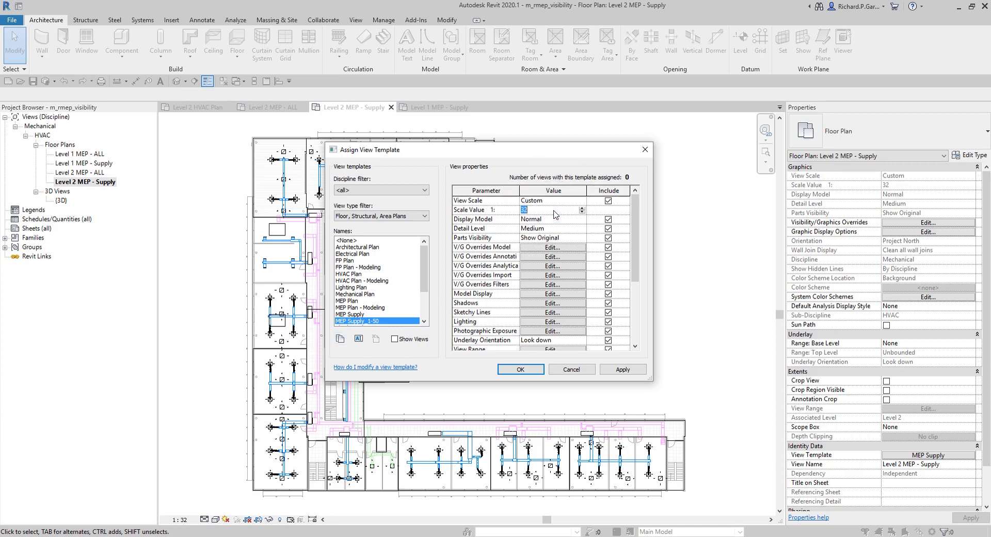
pyautogui.write('50')
pyautogui.click(622, 370)
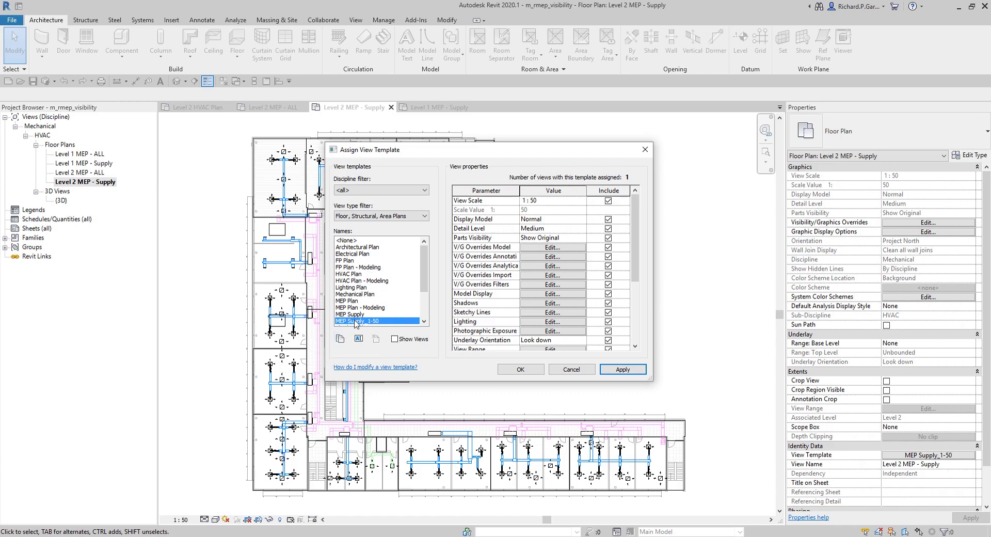
pyautogui.click(623, 370)
pyautogui.click(520, 369)
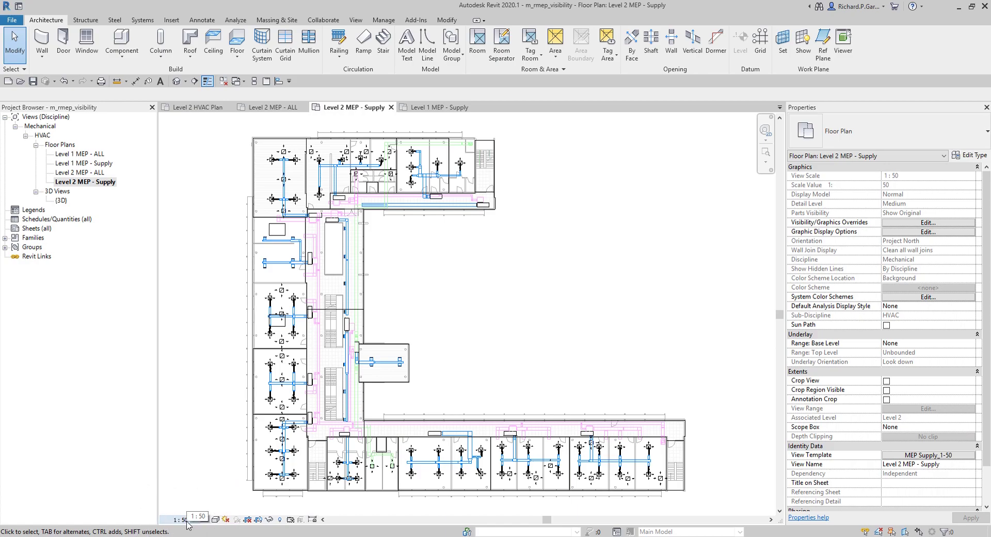
pyautogui.click(556, 358)
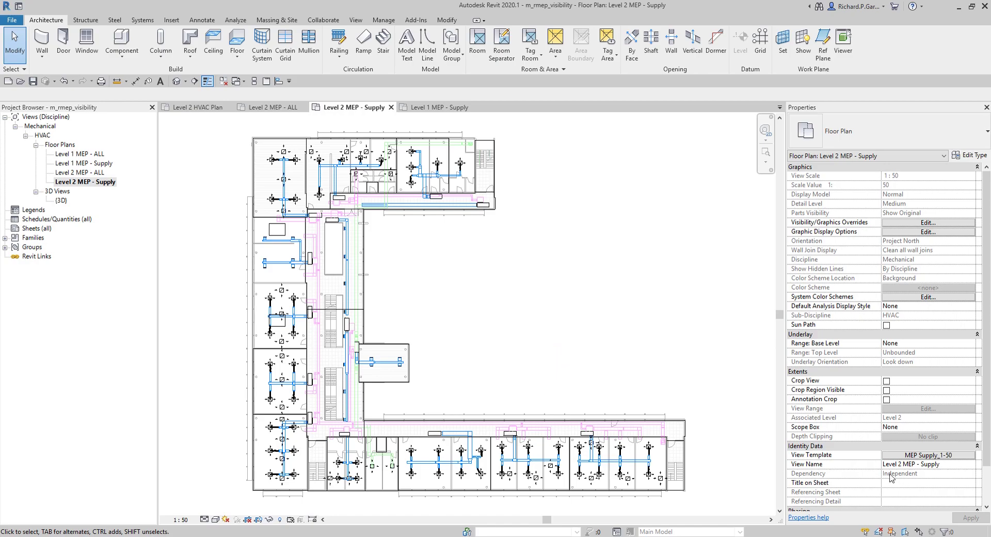